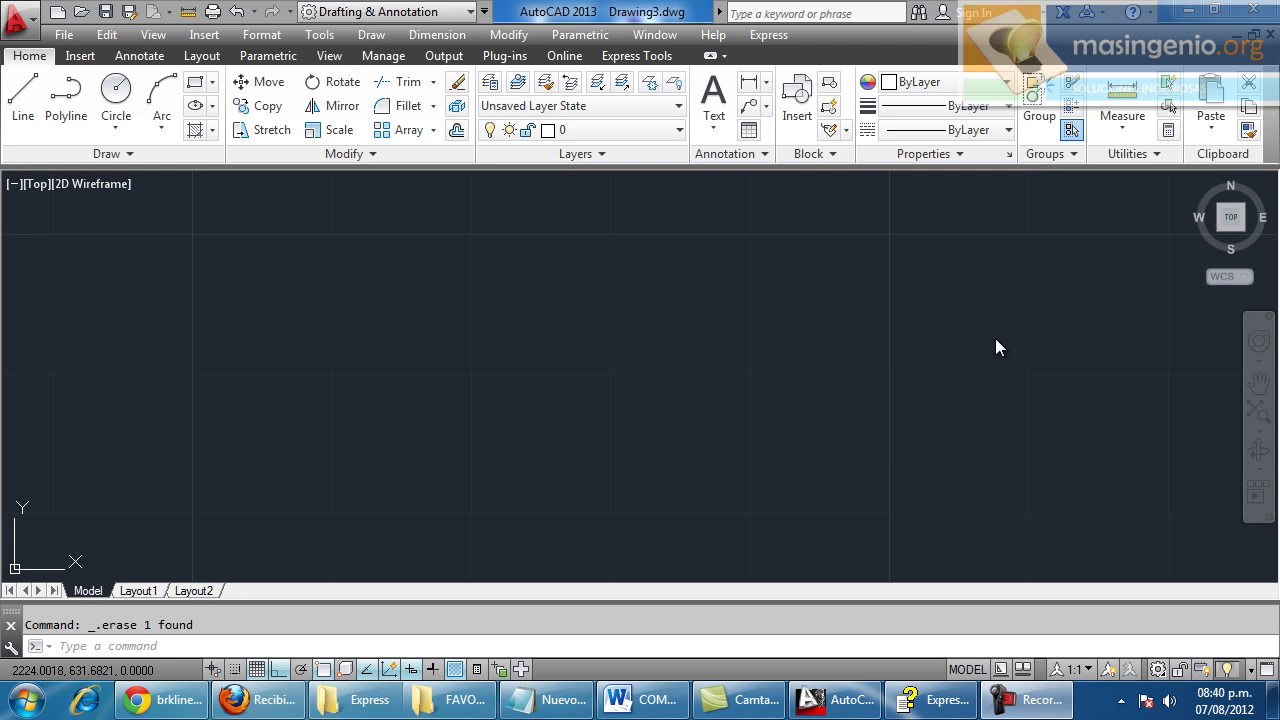
# Step: Use Express Tools Break-line Symbol to draw a horizontal break line with its zigzag near the left end
pyautogui.click(636, 56)
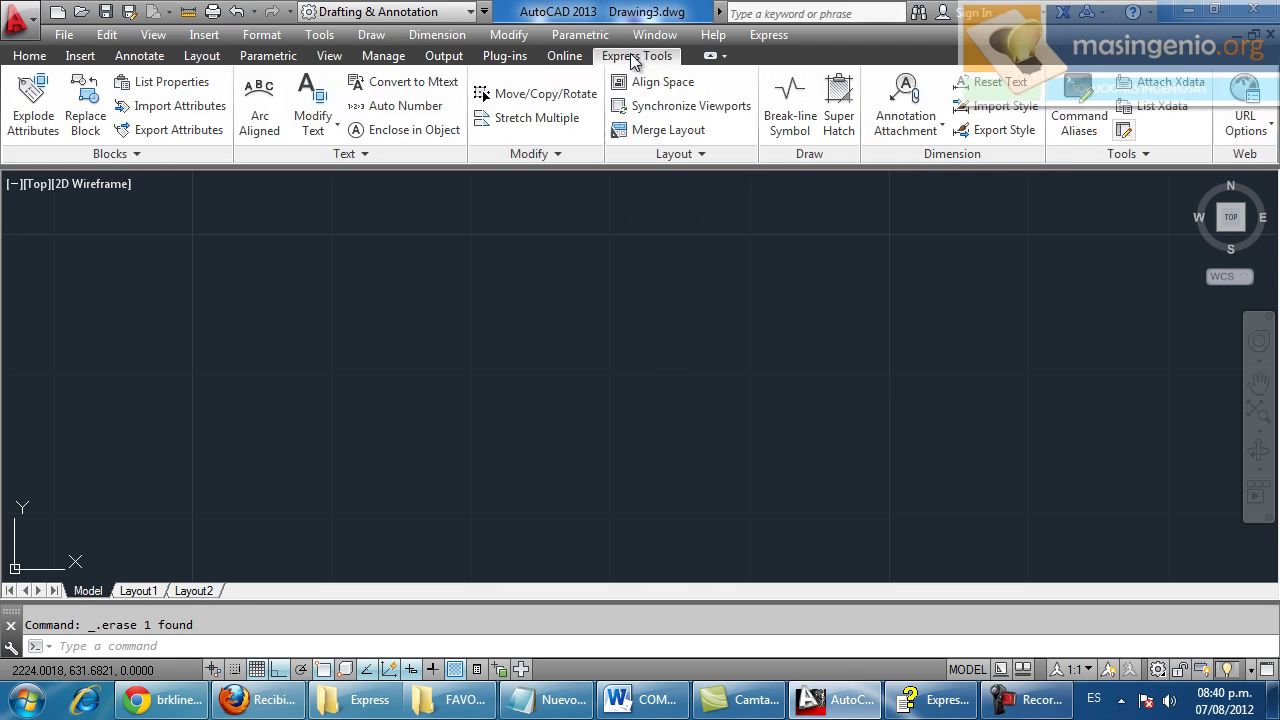
pyautogui.click(790, 95)
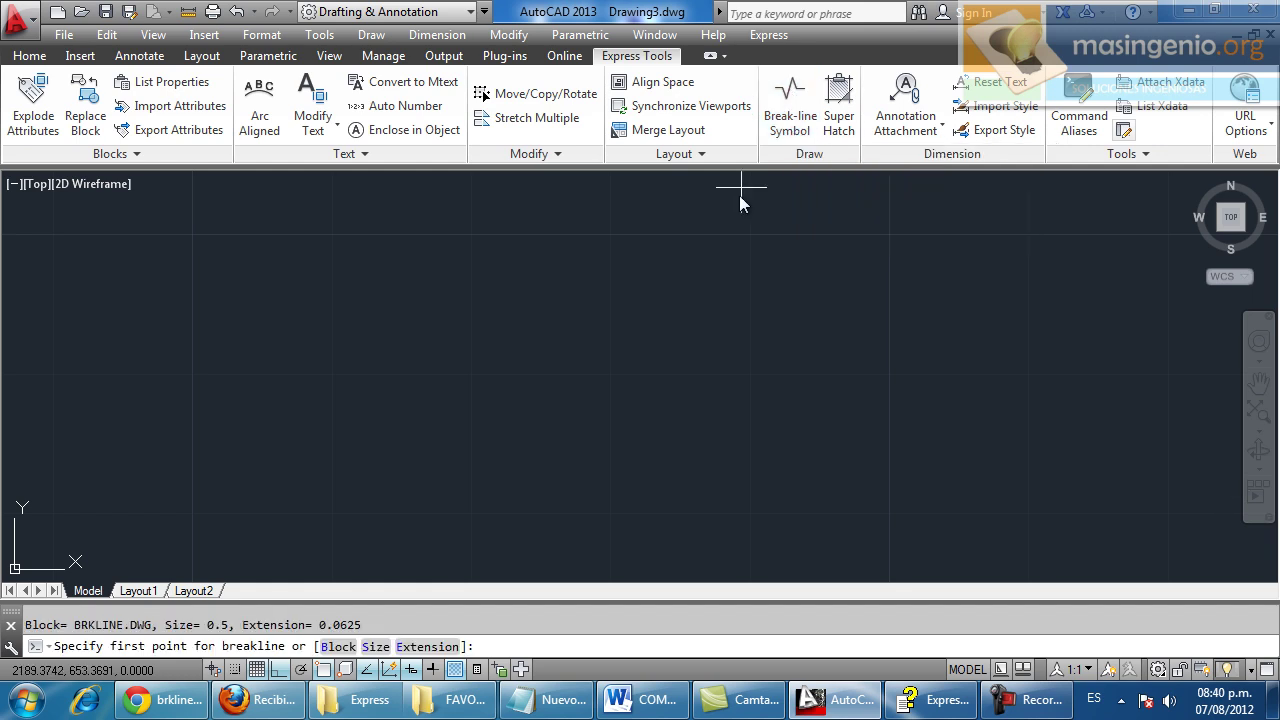
pyautogui.click(410, 390)
pyautogui.click(829, 390)
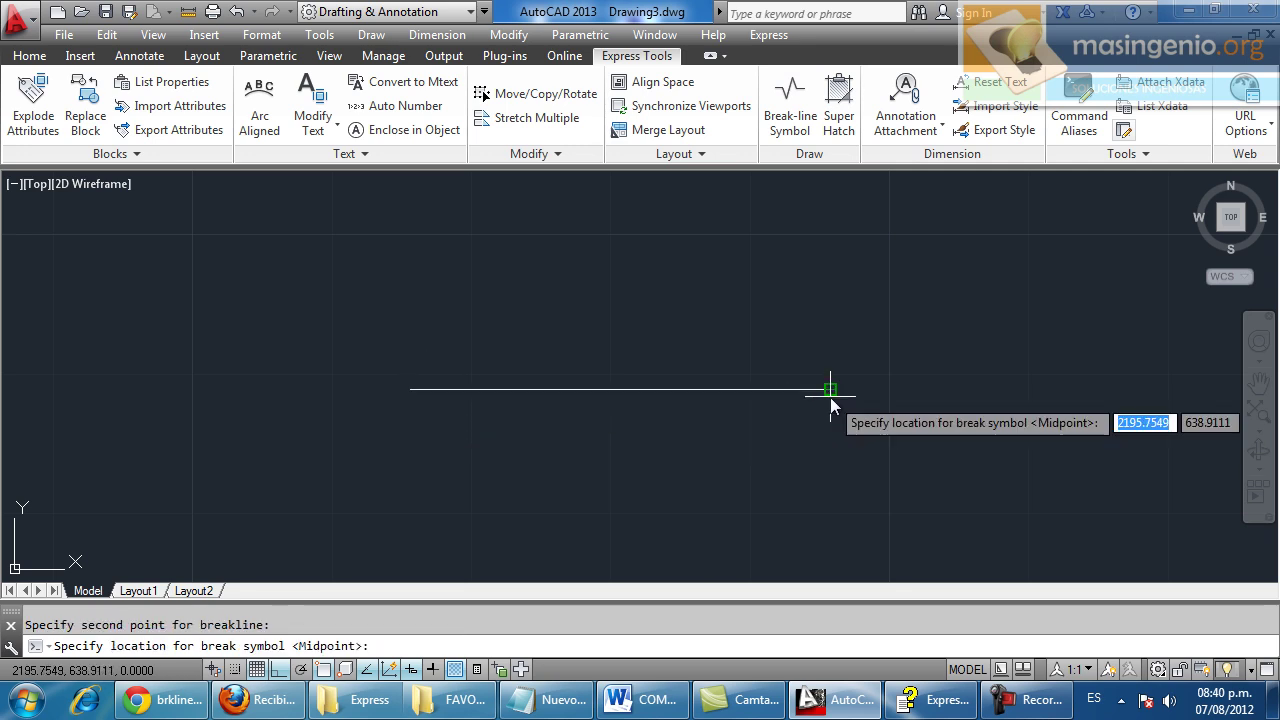
pyautogui.click(485, 397)
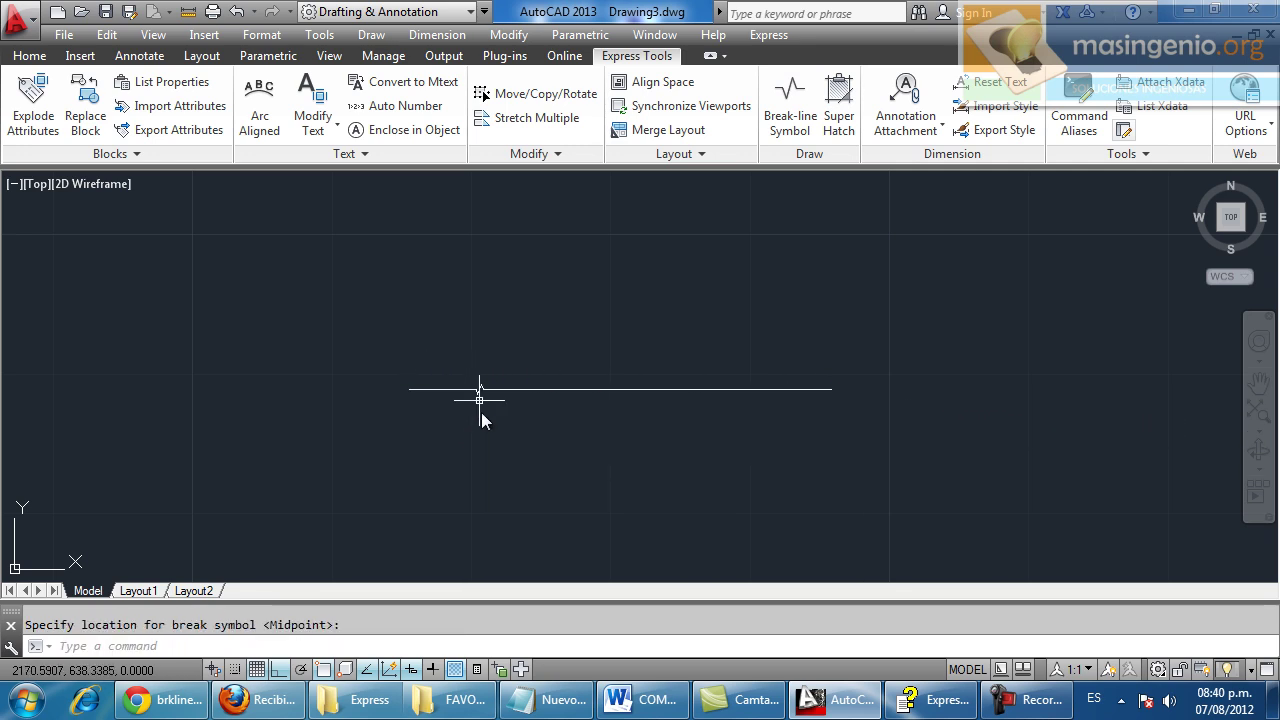
pyautogui.scroll(1, 483, 420)
pyautogui.scroll(2, 451, 368)
pyautogui.scroll(-3, 451, 368)
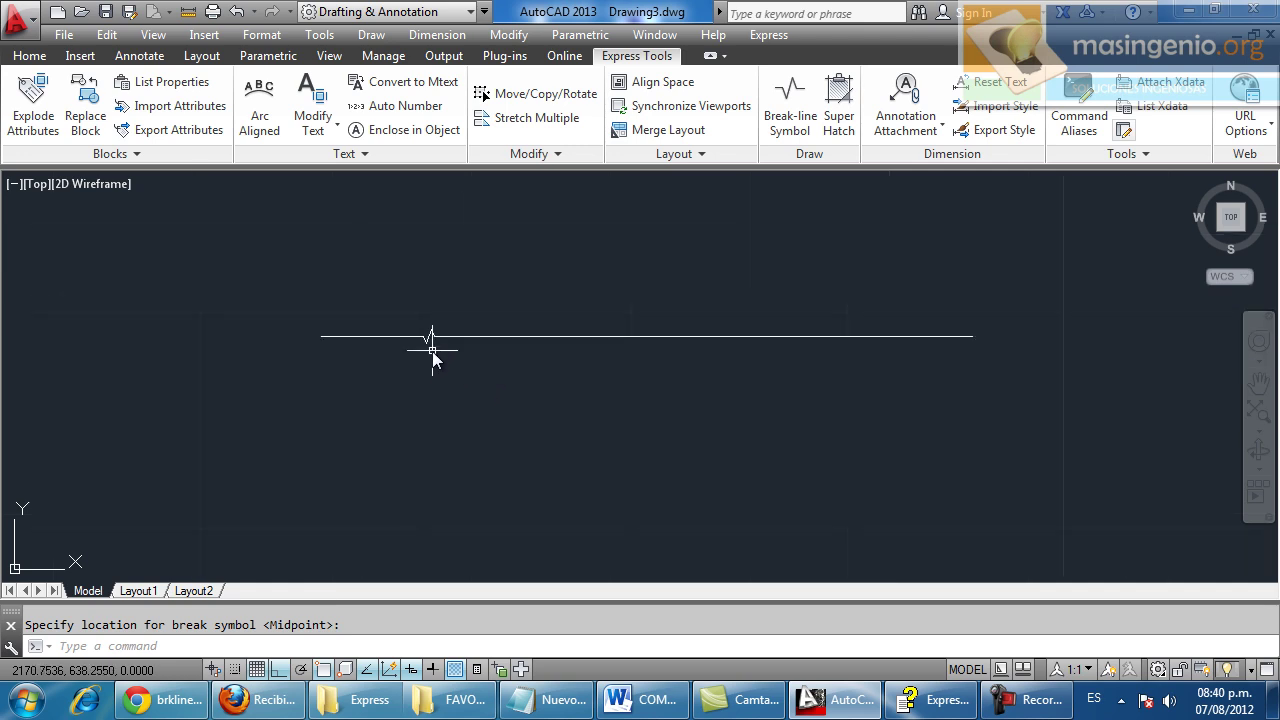
pyautogui.click(434, 408)
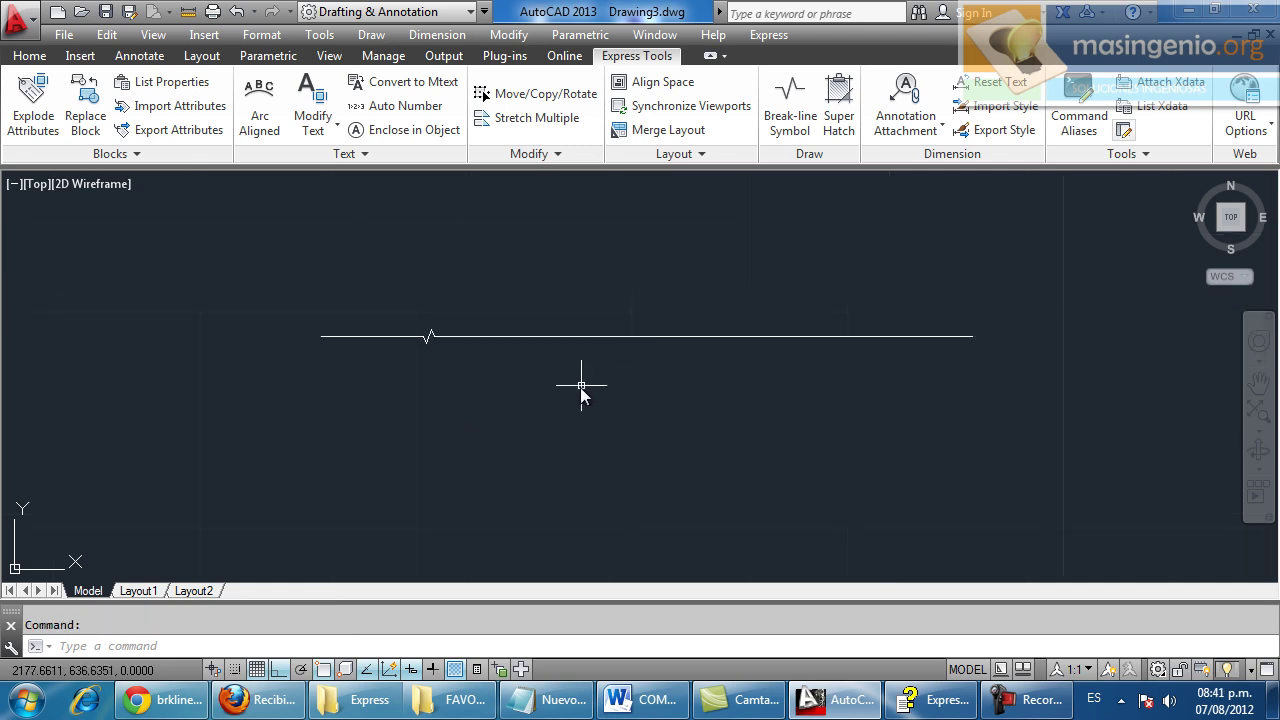
# Step: Draw a second break line below the first, with symbol size 2 placed at its midpoint
pyautogui.click(785, 118)
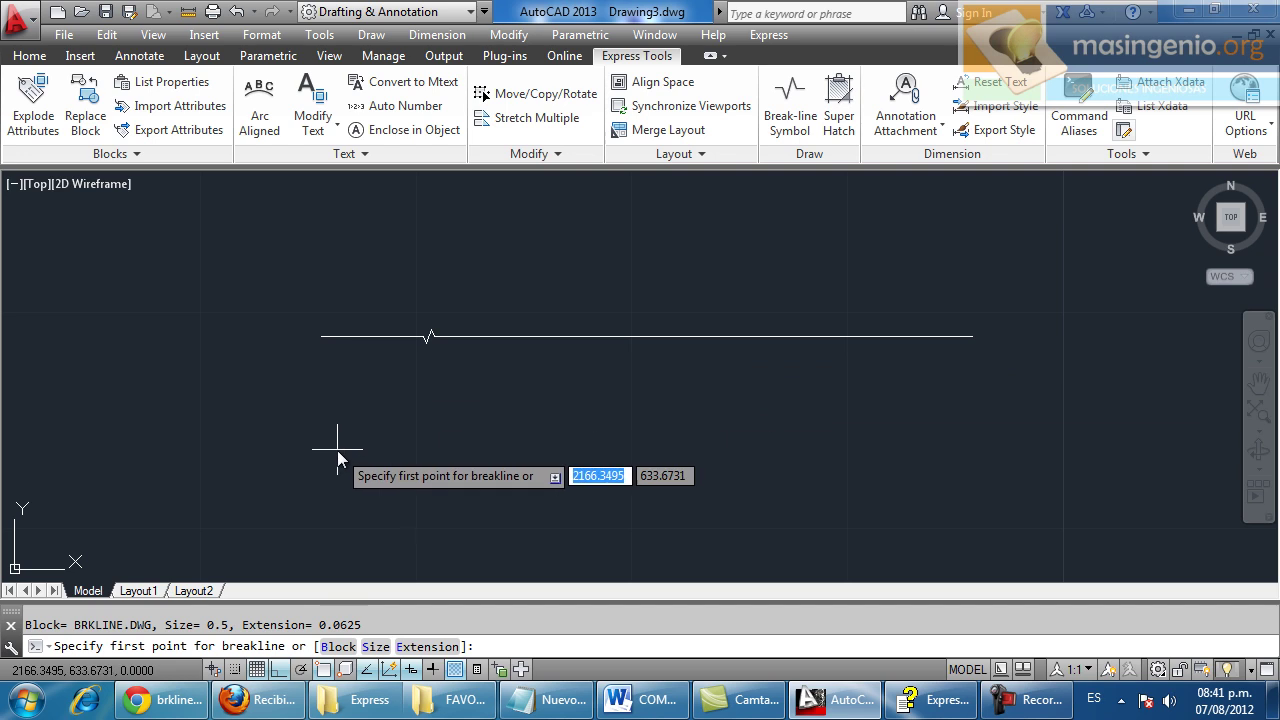
pyautogui.click(376, 646)
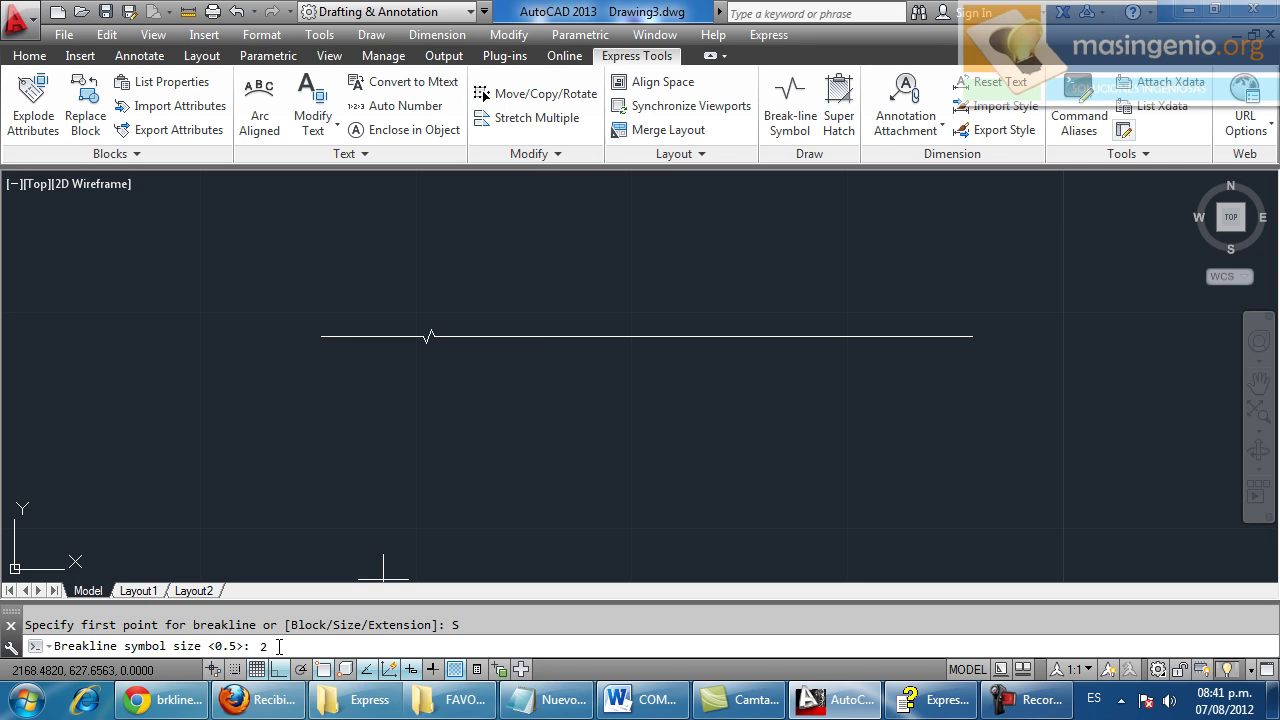
pyautogui.press('Return')
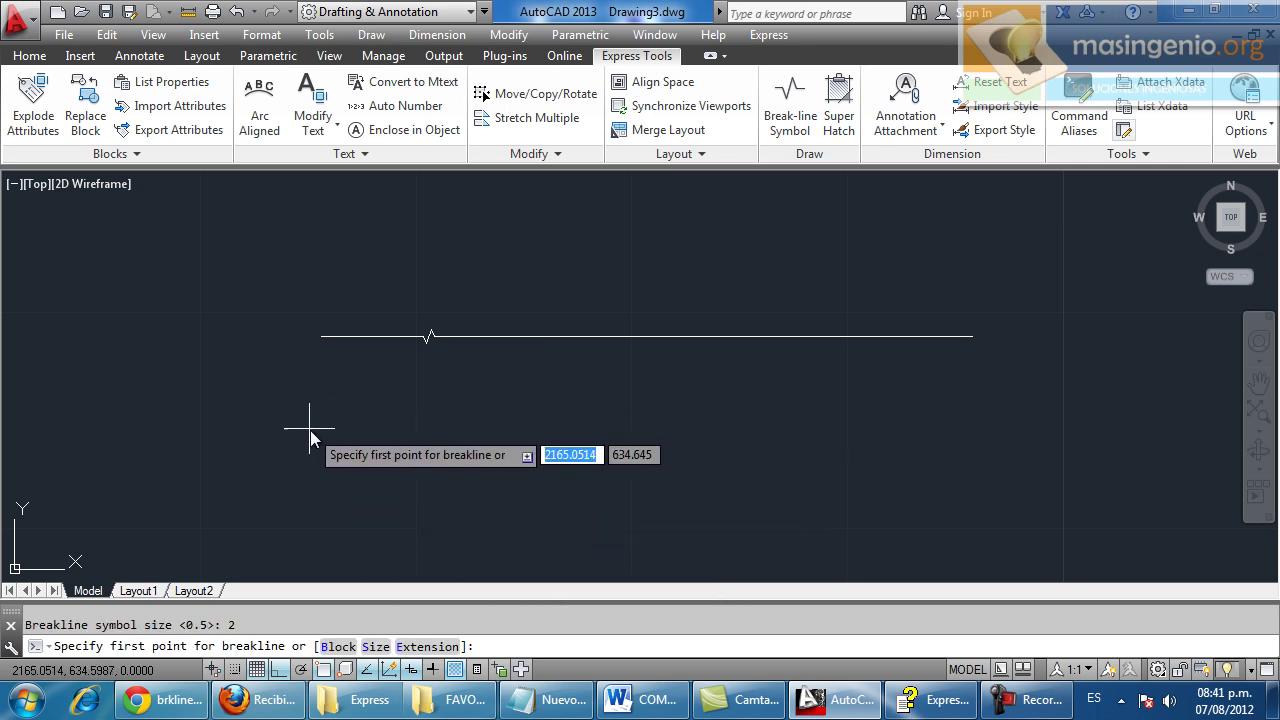
pyautogui.click(316, 429)
pyautogui.click(975, 429)
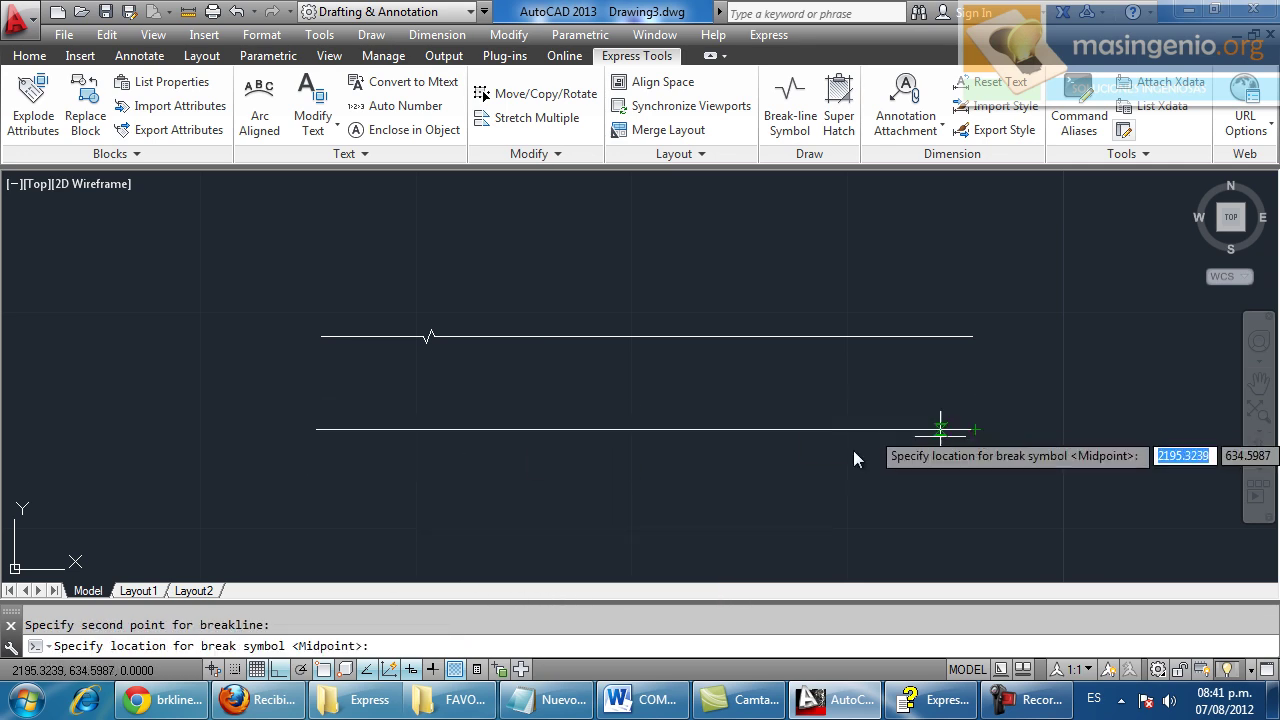
pyautogui.click(600, 436)
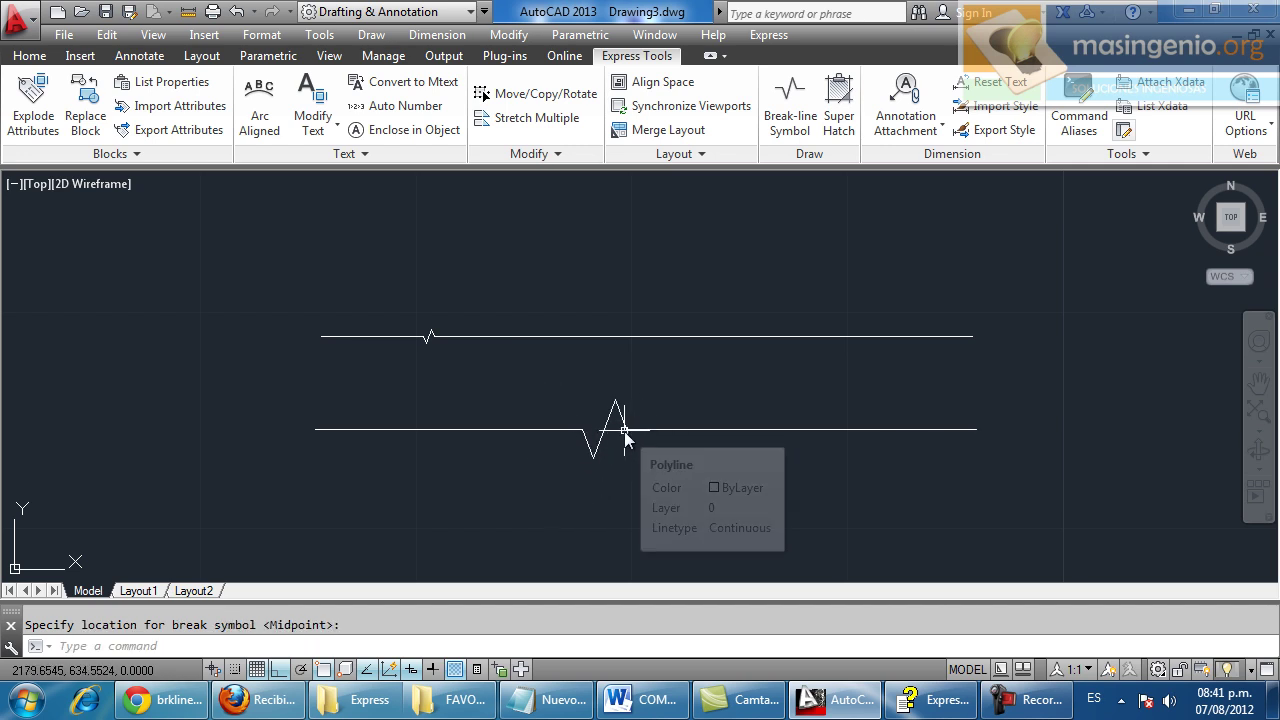
pyautogui.scroll(-2, 631, 276)
pyautogui.scroll(2, 631, 316)
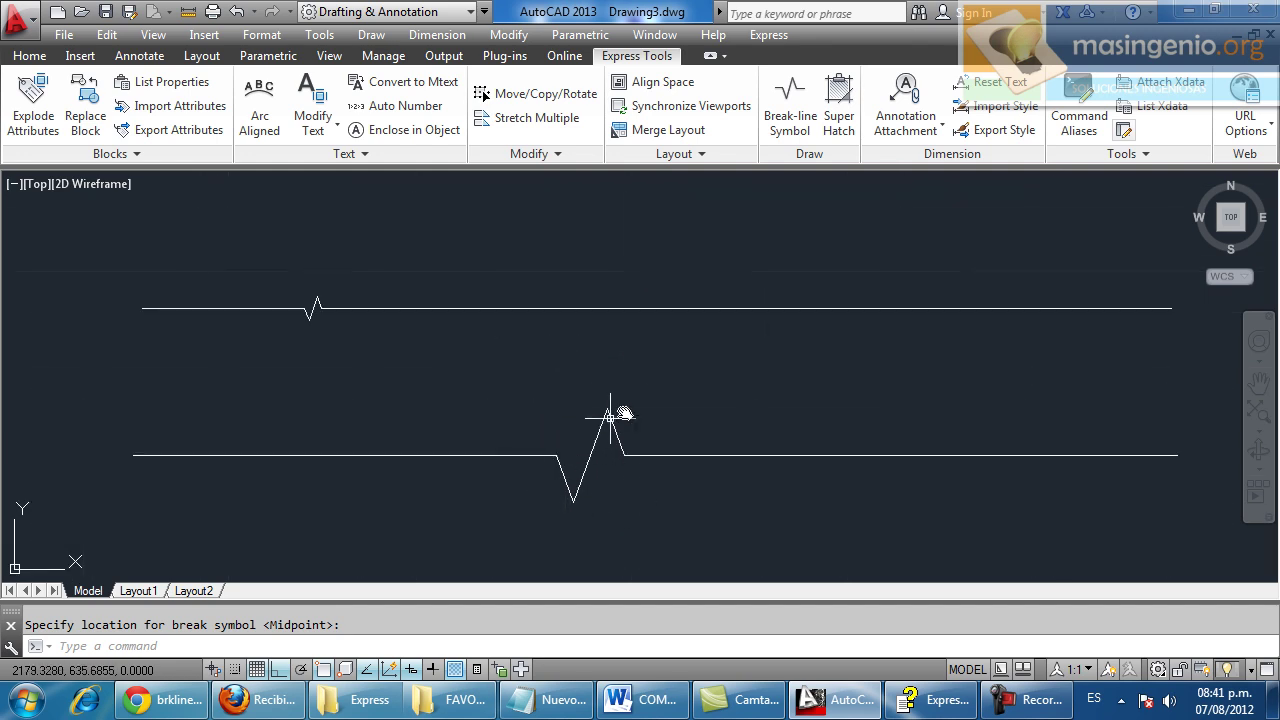
pyautogui.scroll(-1, 577, 306)
pyautogui.scroll(-2, 577, 414)
pyautogui.scroll(2, 540, 275)
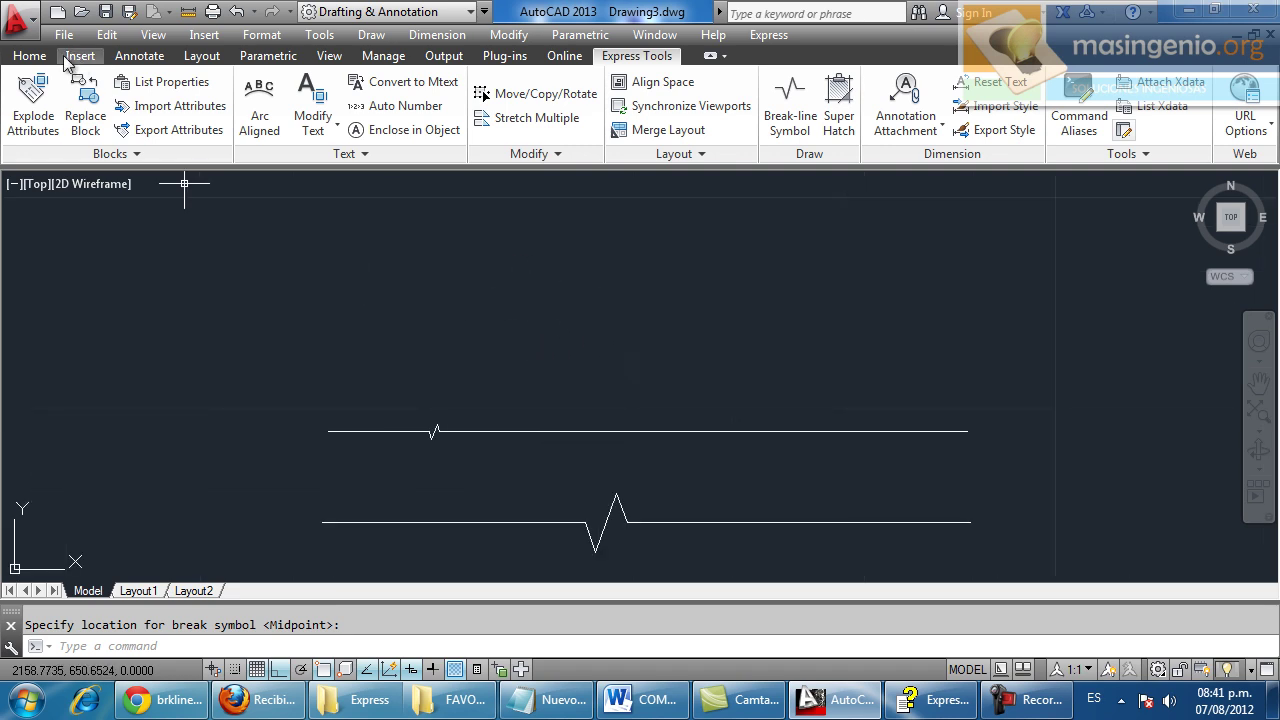
# Step: Draw a new horizontal line above the first break line
pyautogui.click(30, 55)
pyautogui.click(20, 110)
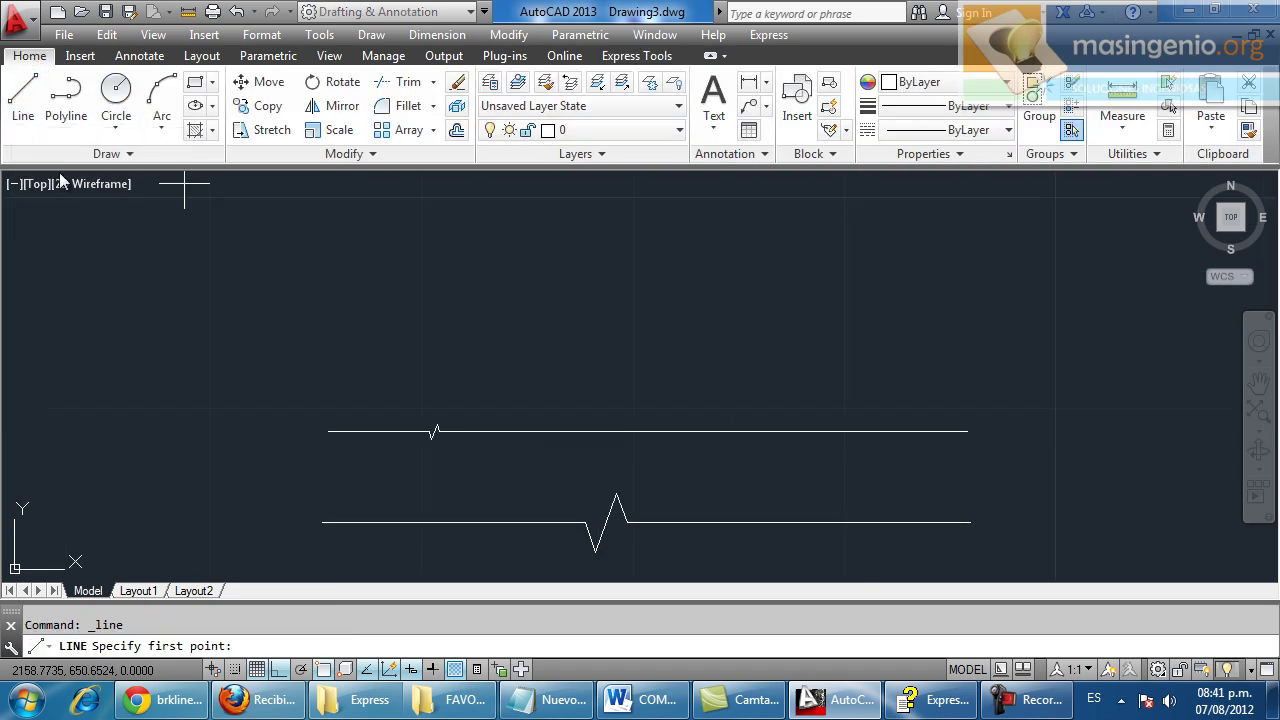
pyautogui.click(369, 300)
pyautogui.click(940, 335)
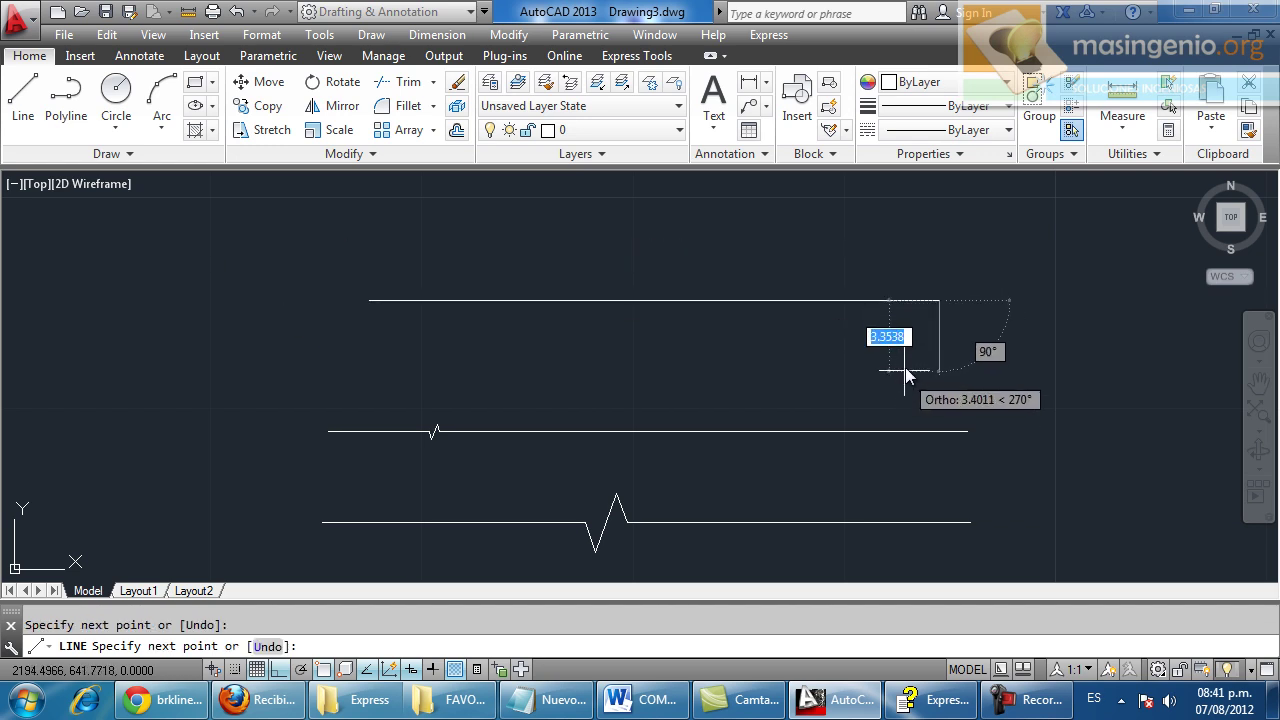
pyautogui.press('Return')
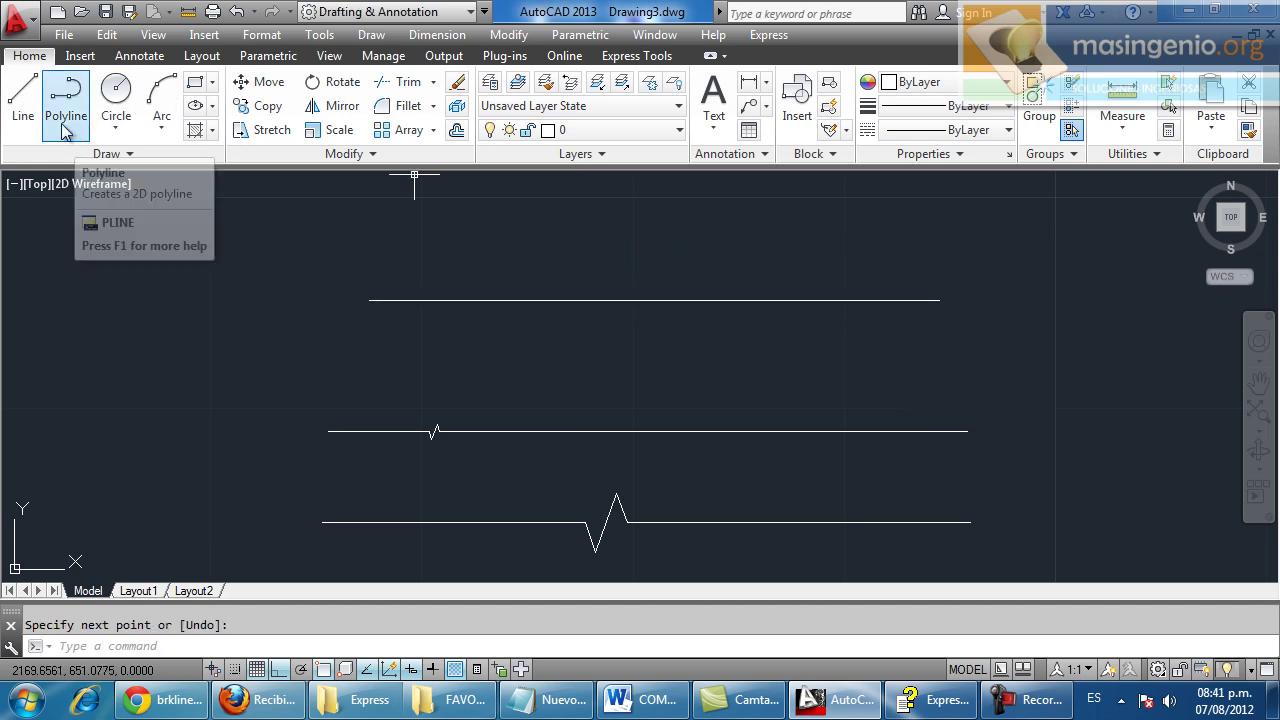
# Step: With ortho off, draw a spline wave peaking above the top line, dipping to the middle line, and back
pyautogui.click(106, 153)
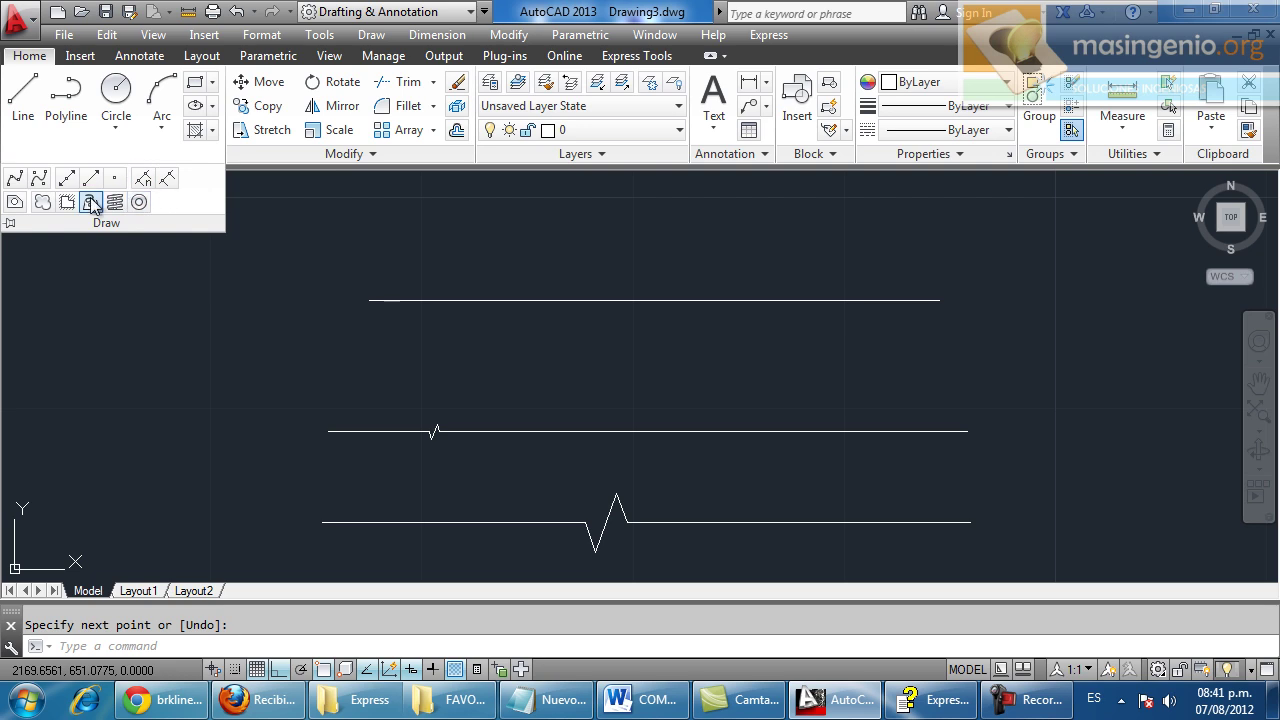
pyautogui.click(15, 178)
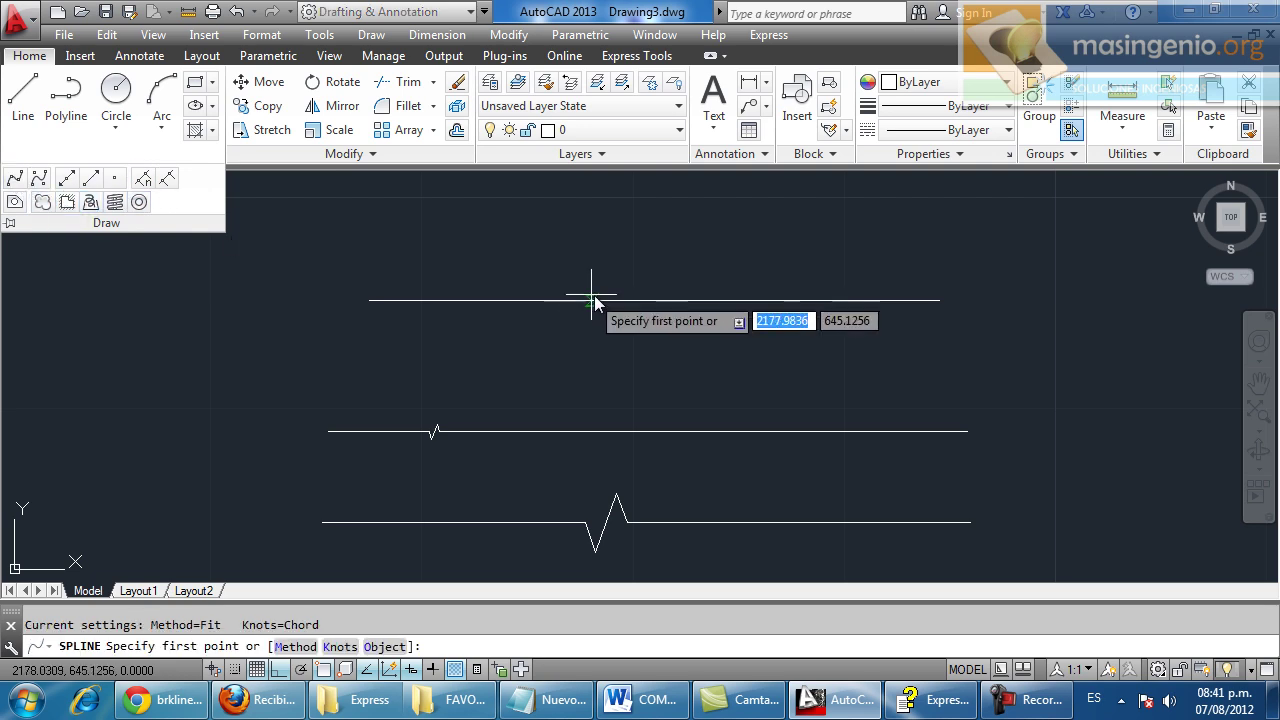
pyautogui.click(535, 299)
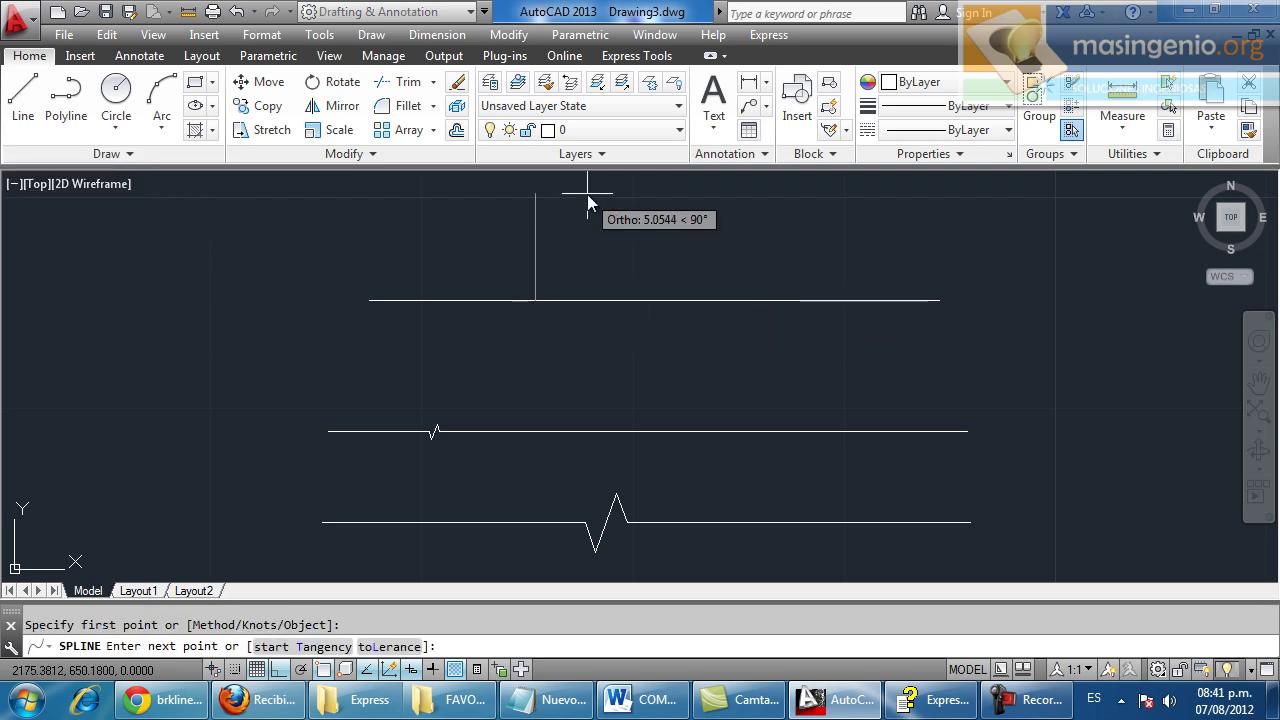
pyautogui.press('F8')
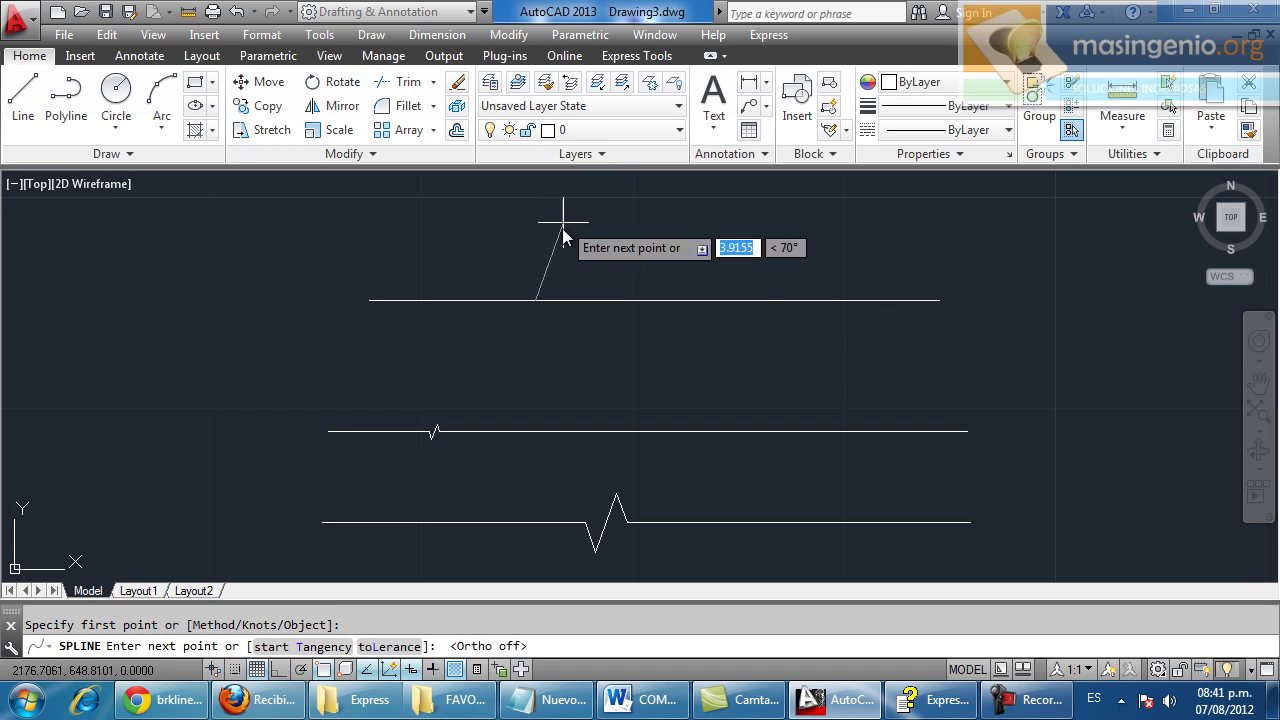
pyautogui.click(566, 226)
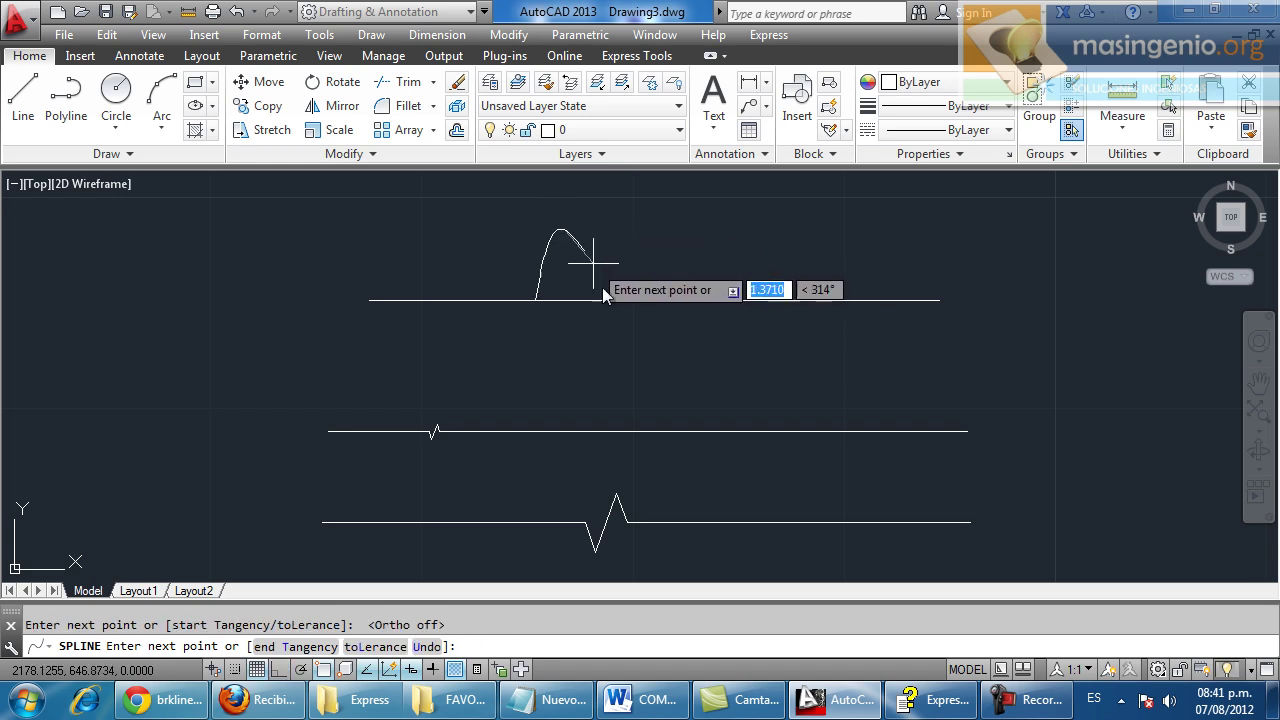
pyautogui.click(644, 431)
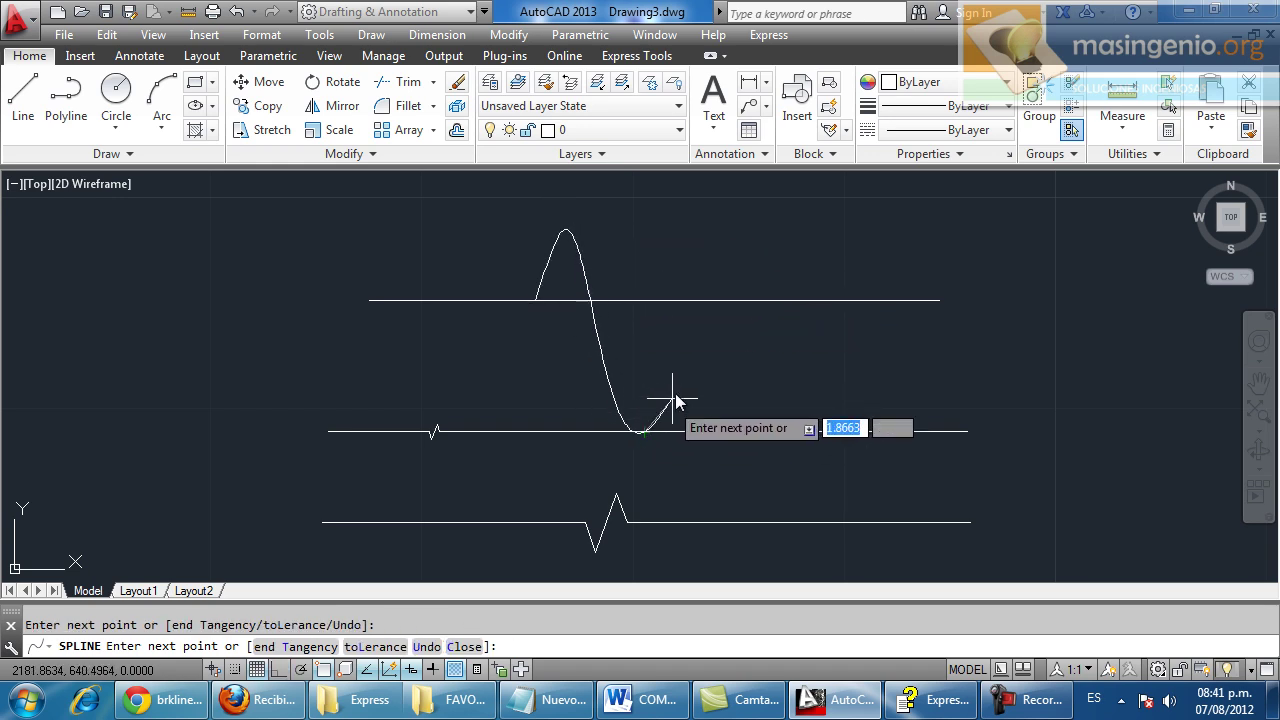
pyautogui.click(691, 300)
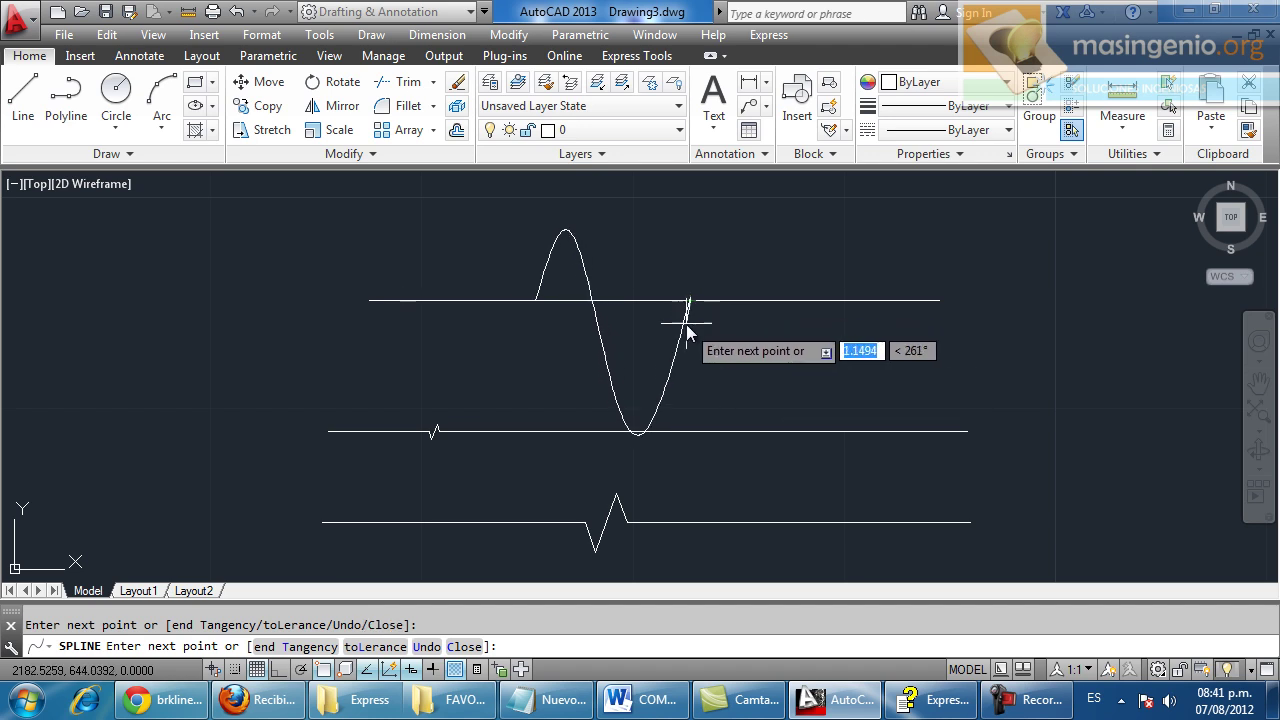
pyautogui.press('Return')
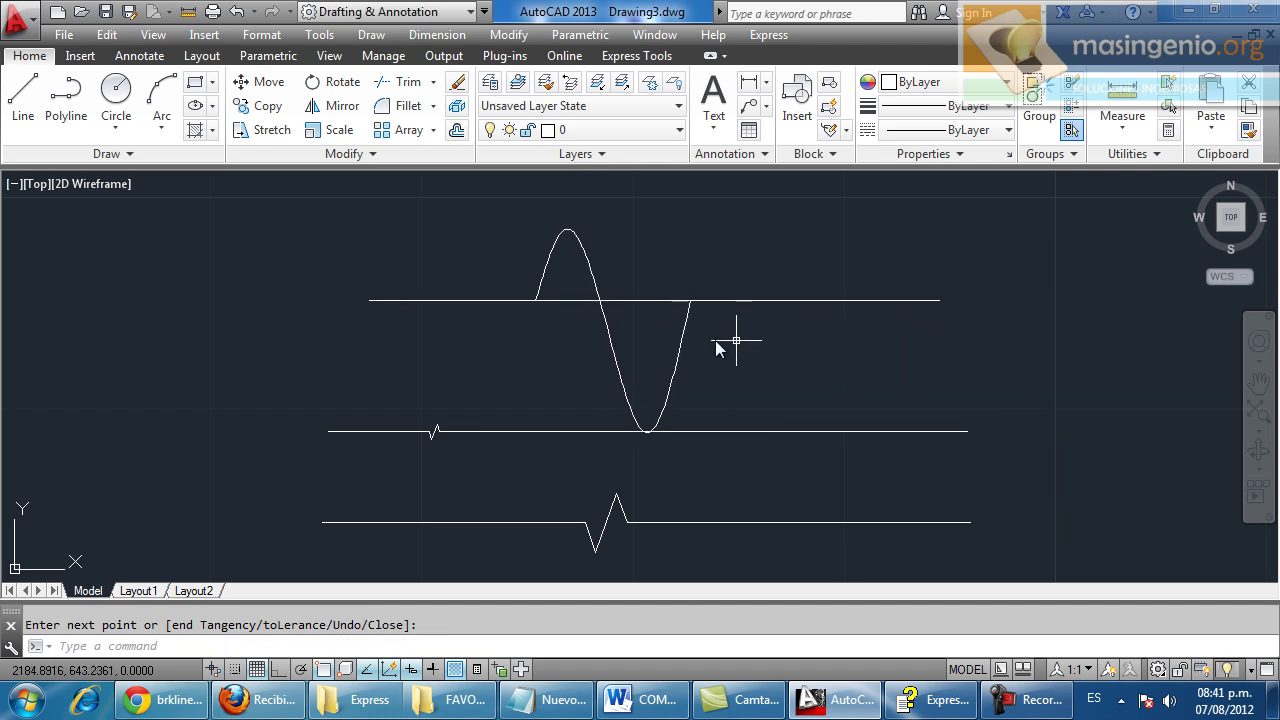
pyautogui.click(679, 340)
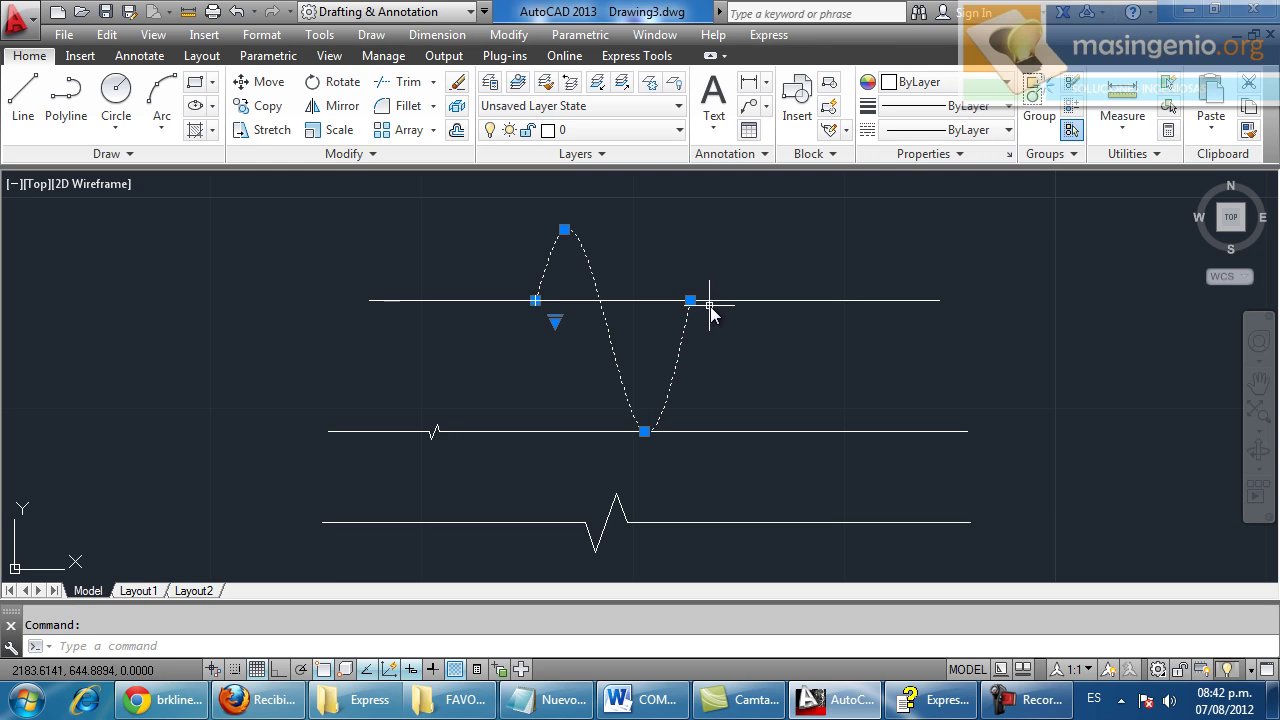
# Step: Erase the upper horizontal line
pyautogui.press('Escape')
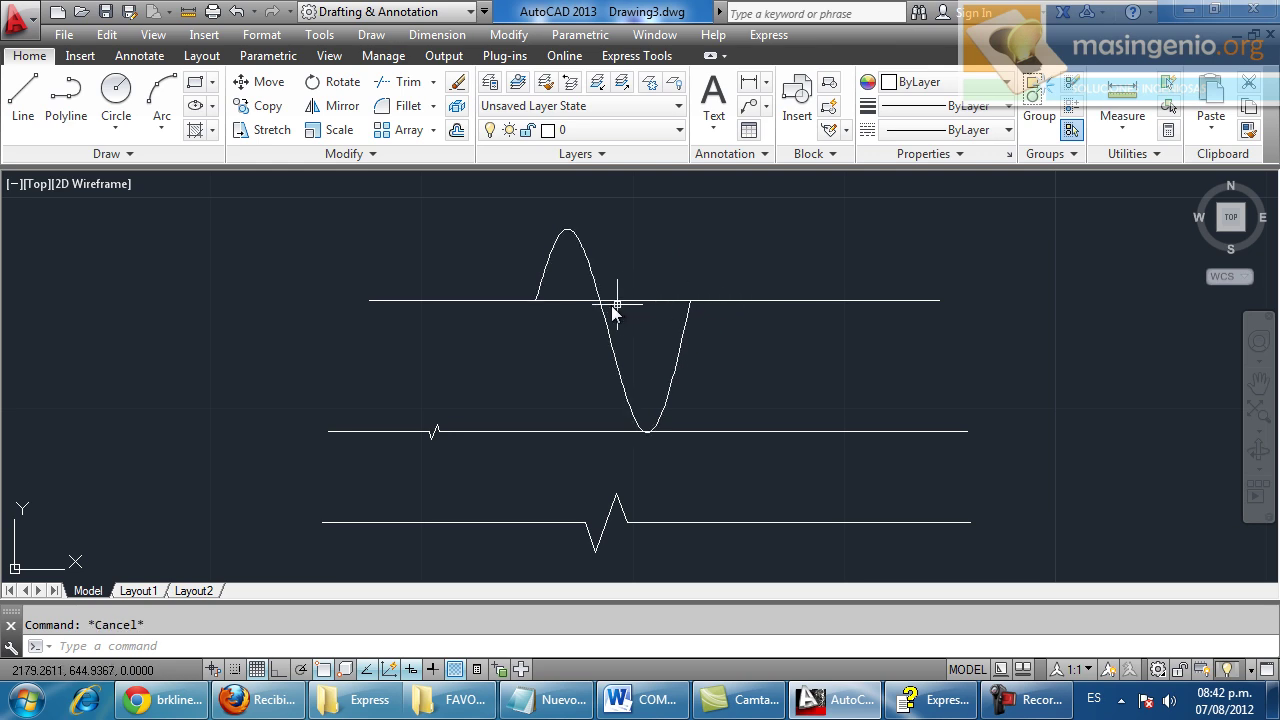
pyautogui.click(640, 301)
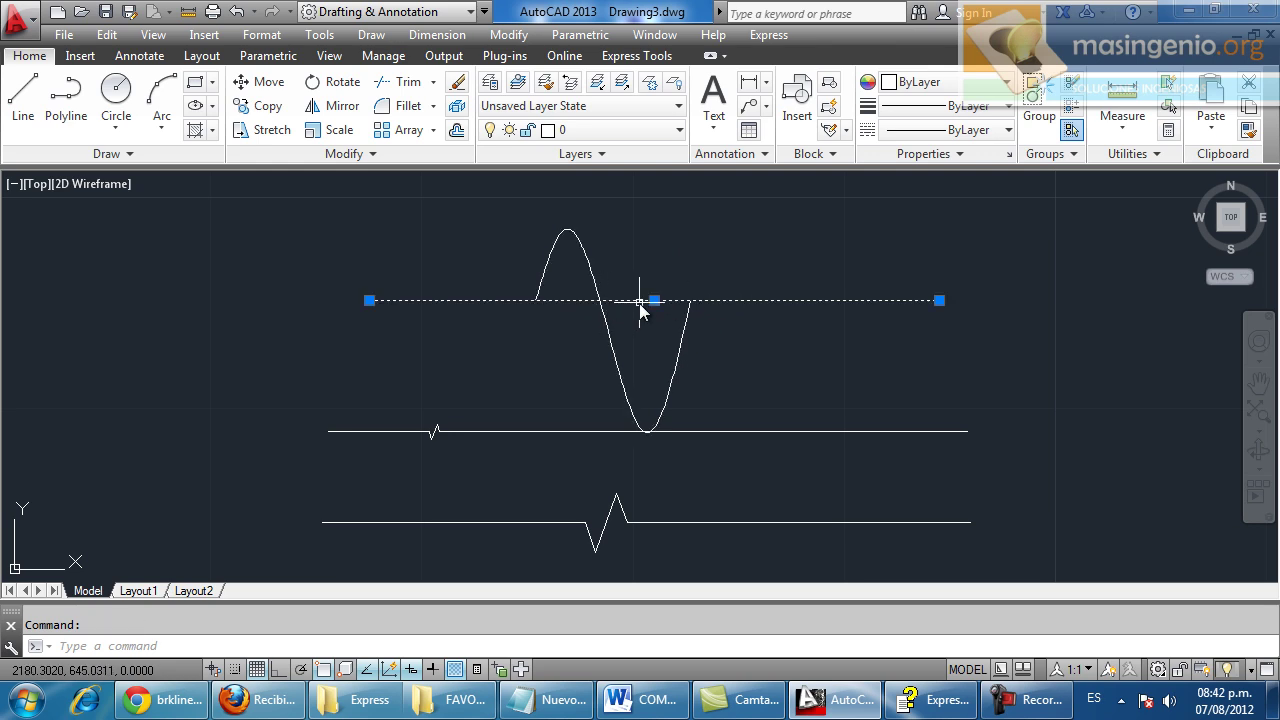
pyautogui.press('Delete')
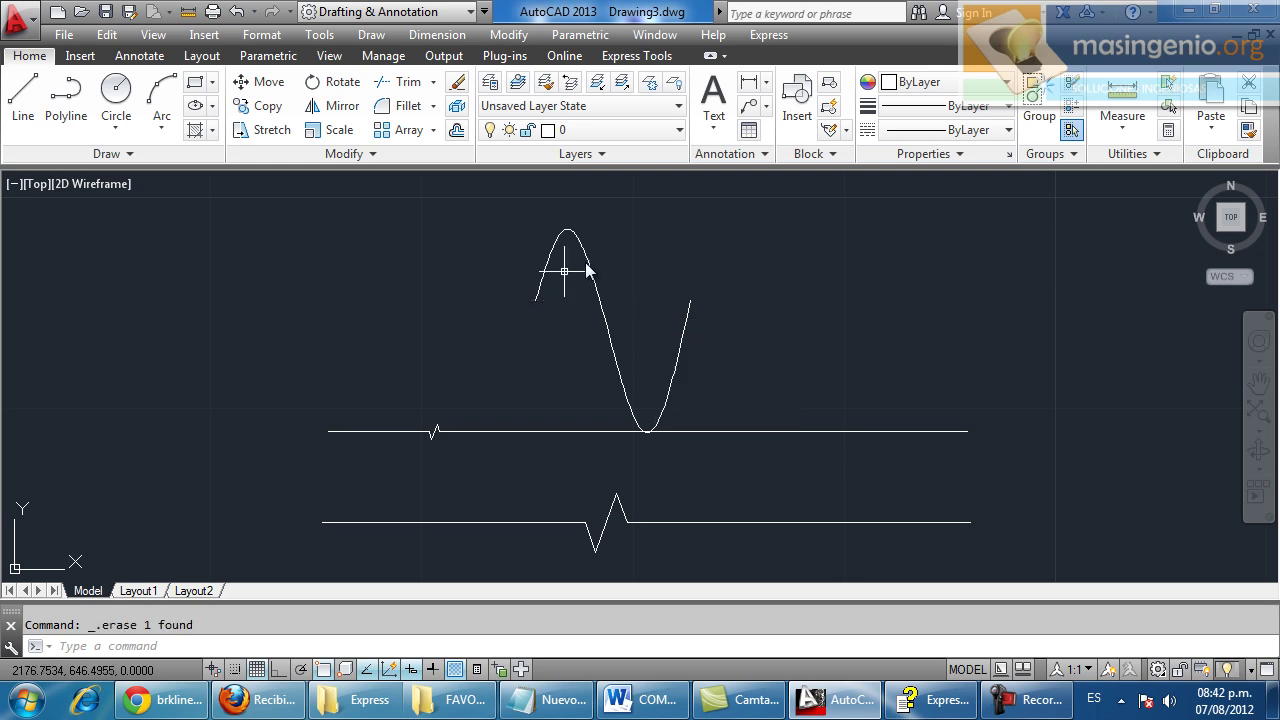
# Step: Move the spline wave up and to the left, clear of the break lines
pyautogui.click(609, 346)
pyautogui.moveTo(604, 340); pyautogui.dragTo(588, 283)
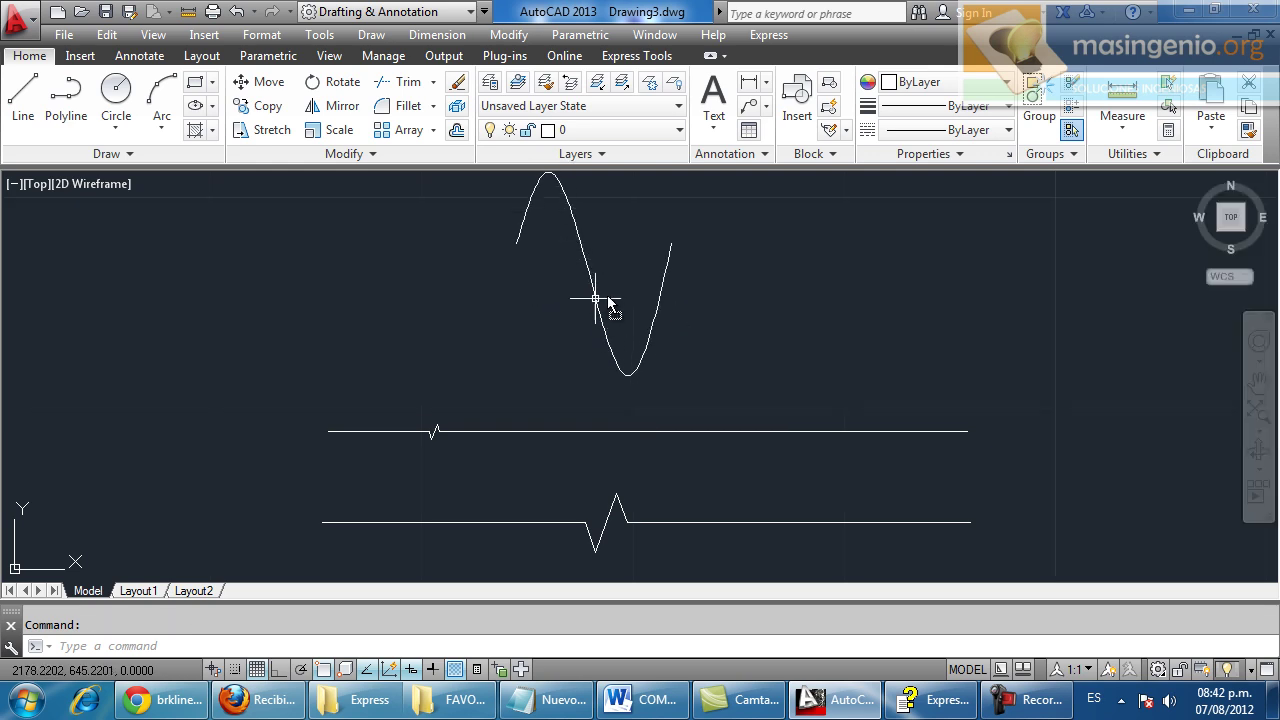
pyautogui.moveTo(609, 214); pyautogui.dragTo(616, 270, button='middle')
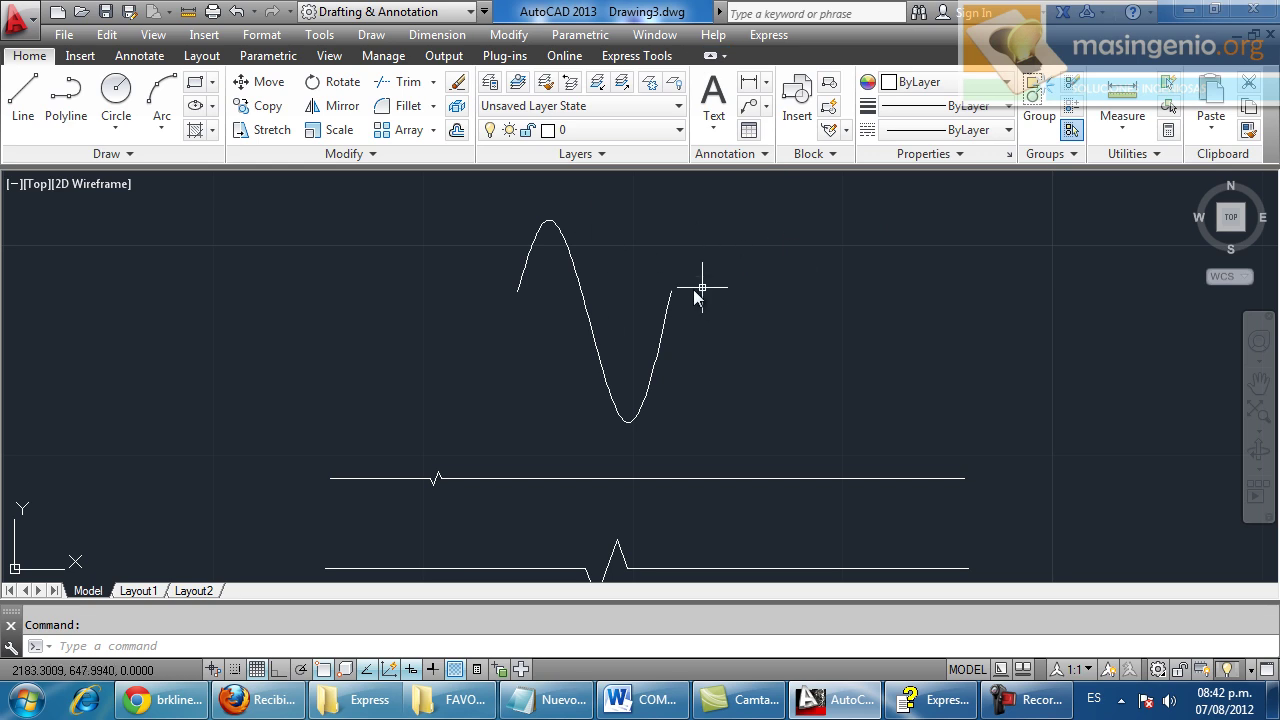
# Step: Make DEFPOINTS the current layer and place points at the spline wave's left and right ends
pyautogui.click(571, 130)
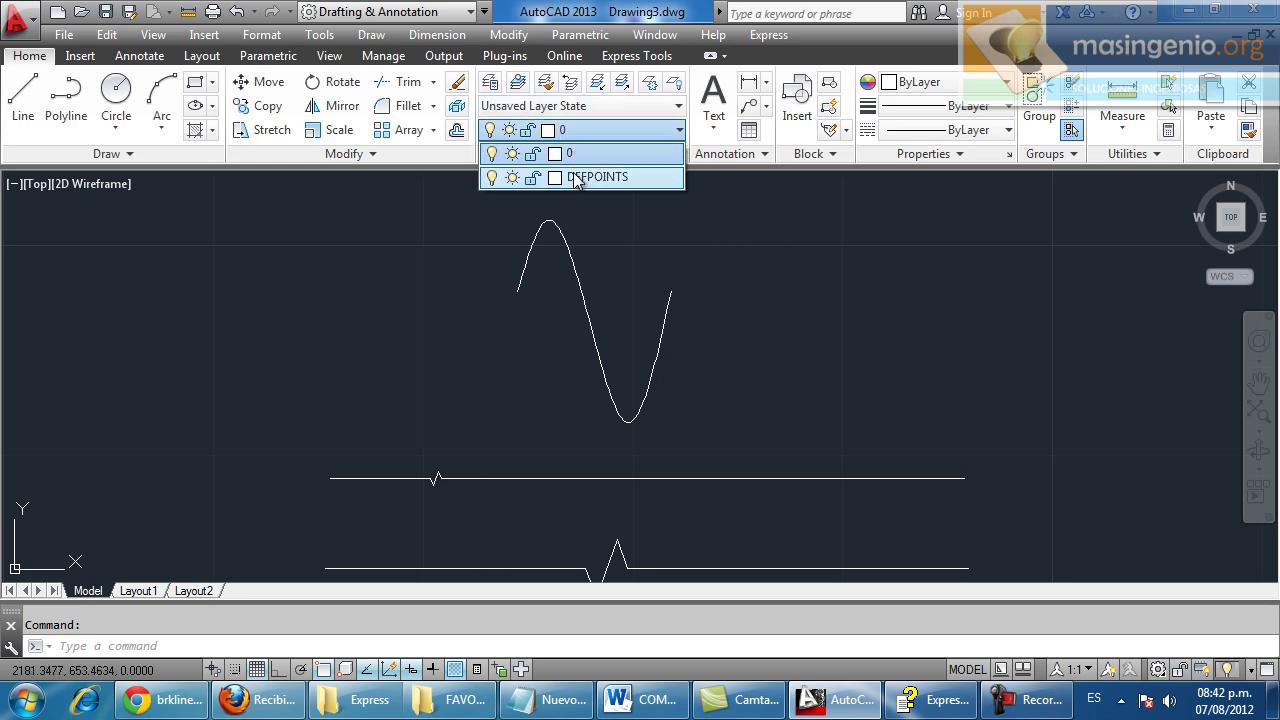
pyautogui.click(576, 178)
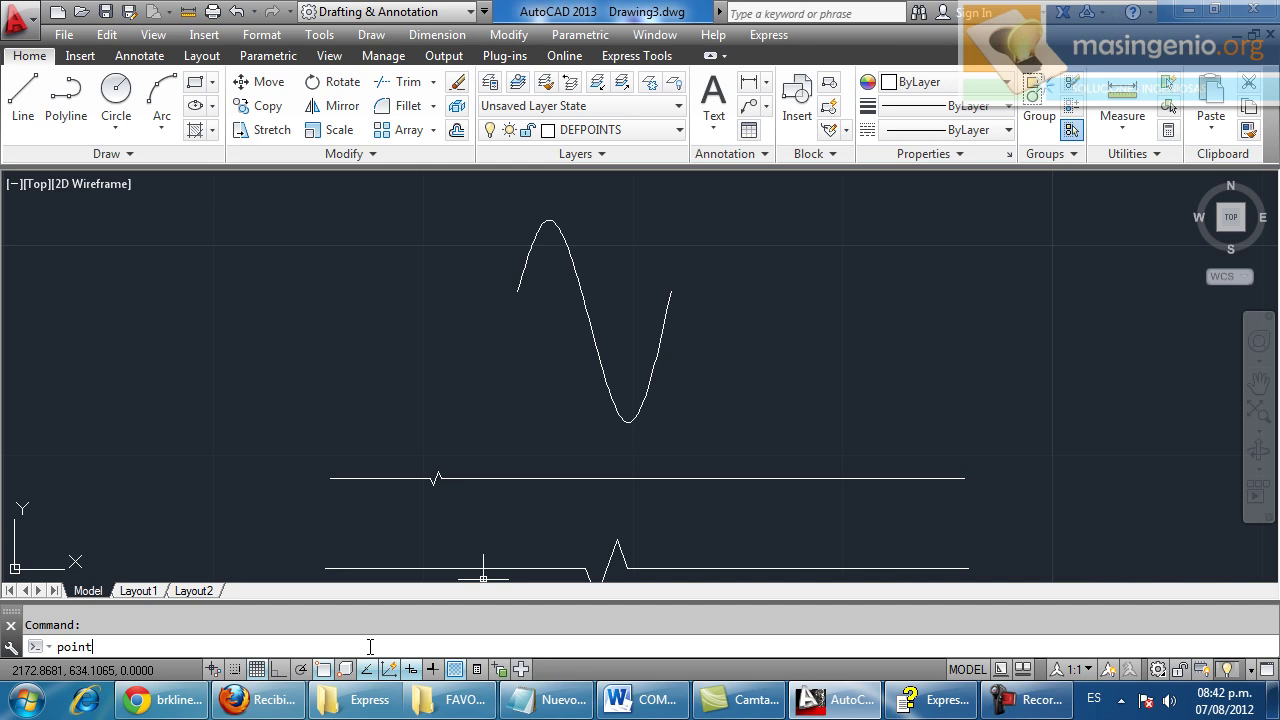
pyautogui.press('Return')
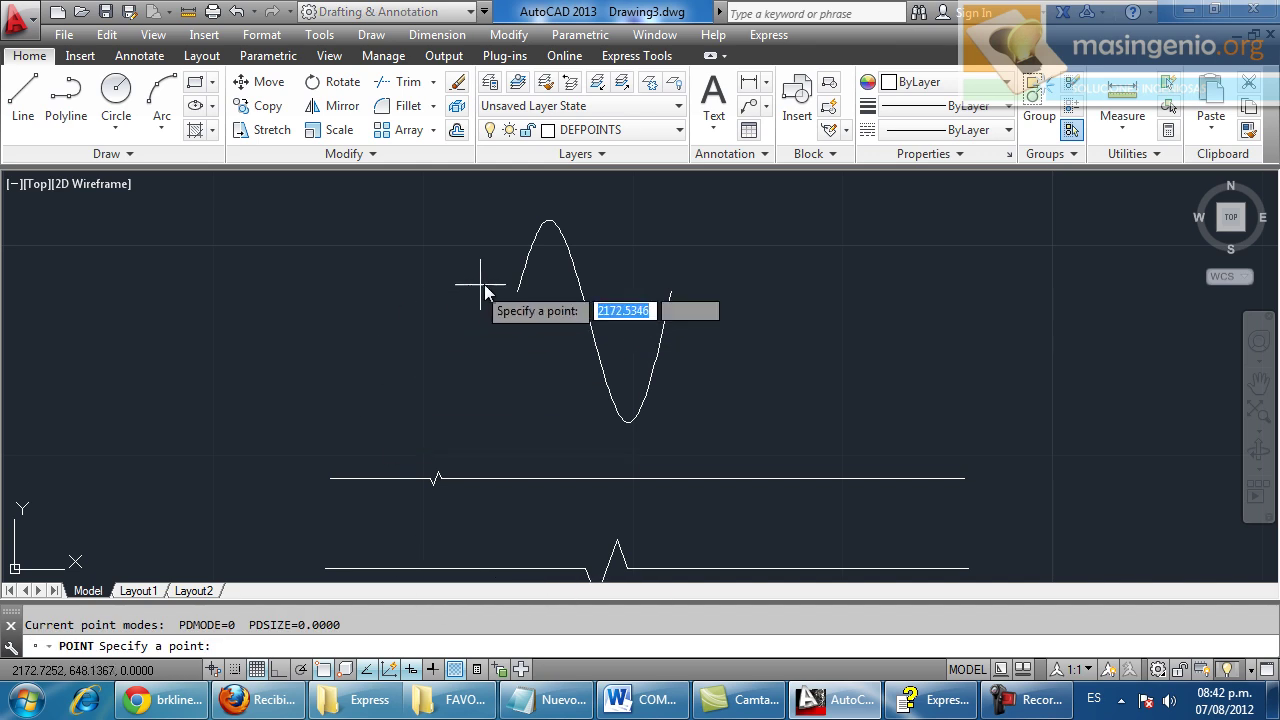
pyautogui.click(517, 291)
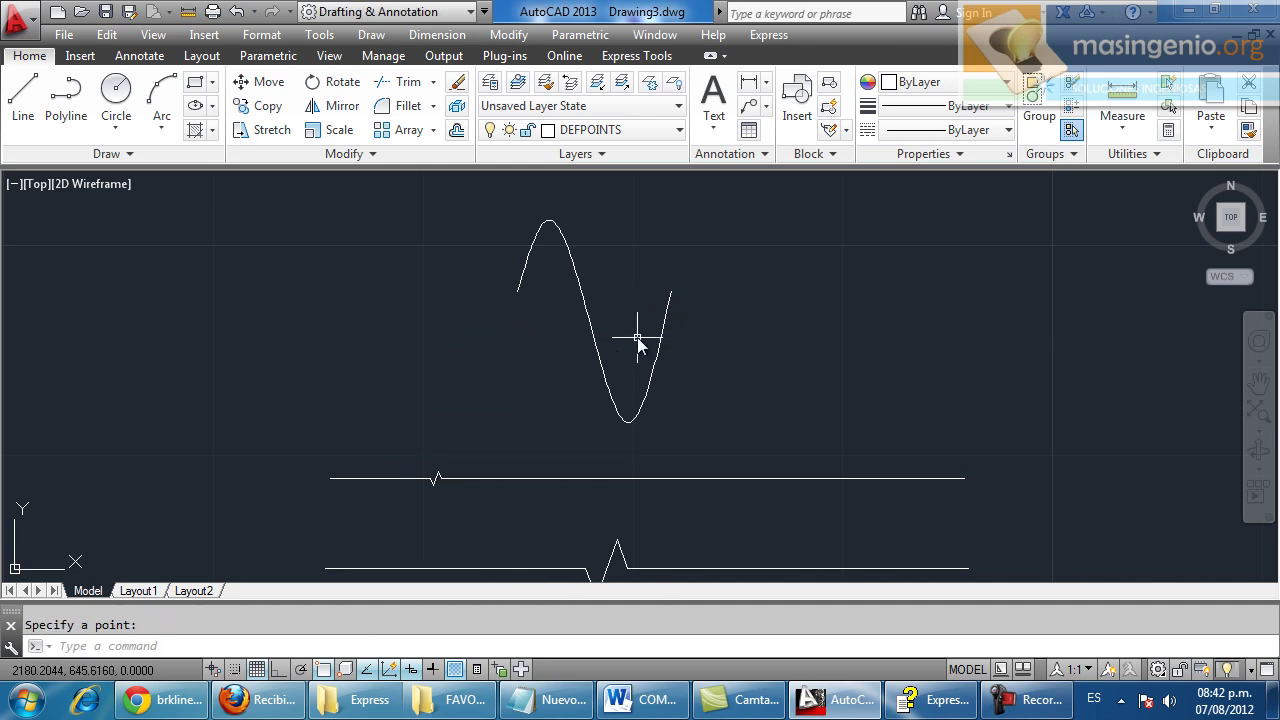
pyautogui.press('Return')
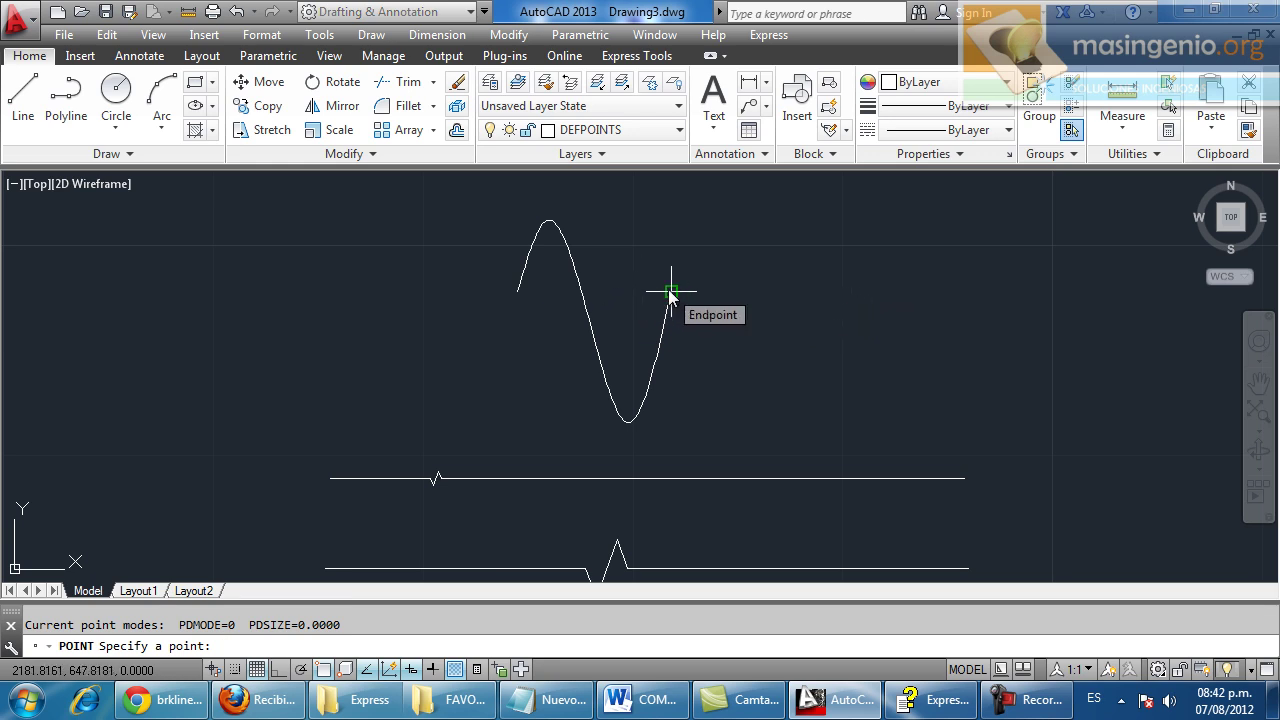
pyautogui.click(670, 291)
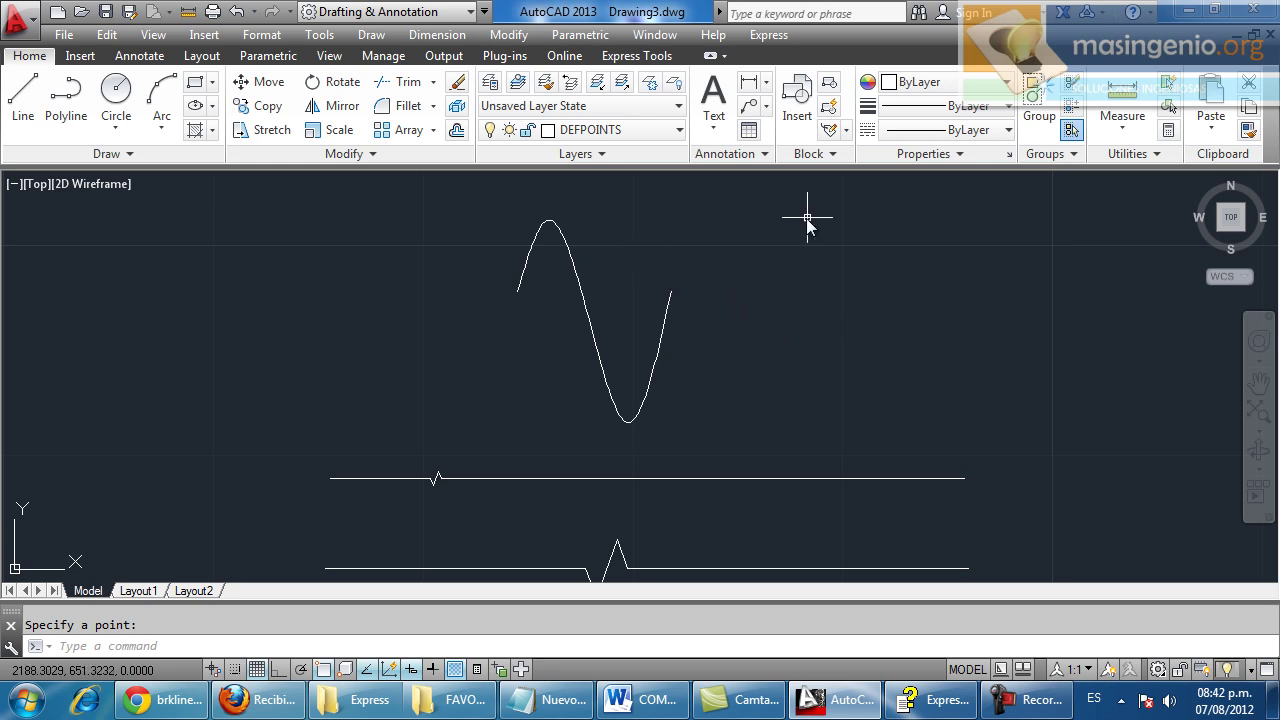
# Step: Window-select the wave and its points into a new block 'nuevoquiebre' with Open in block editor checked
pyautogui.click(832, 88)
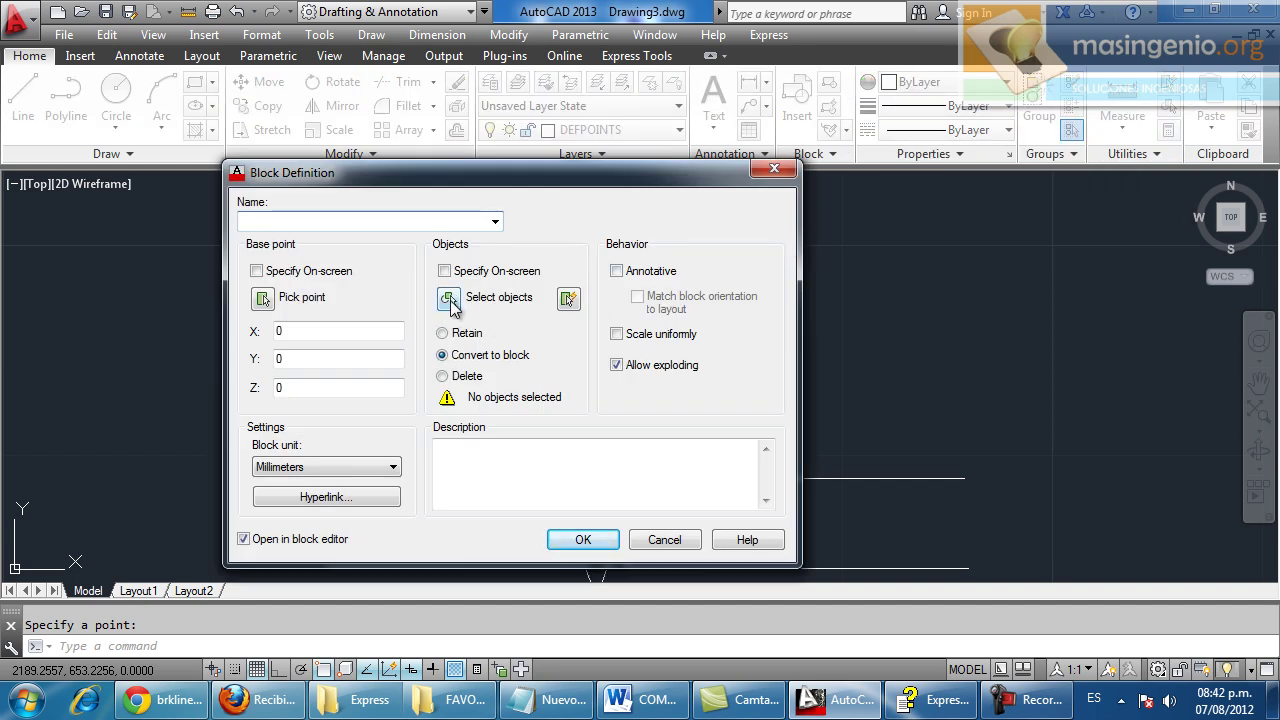
pyautogui.click(449, 300)
pyautogui.click(478, 192)
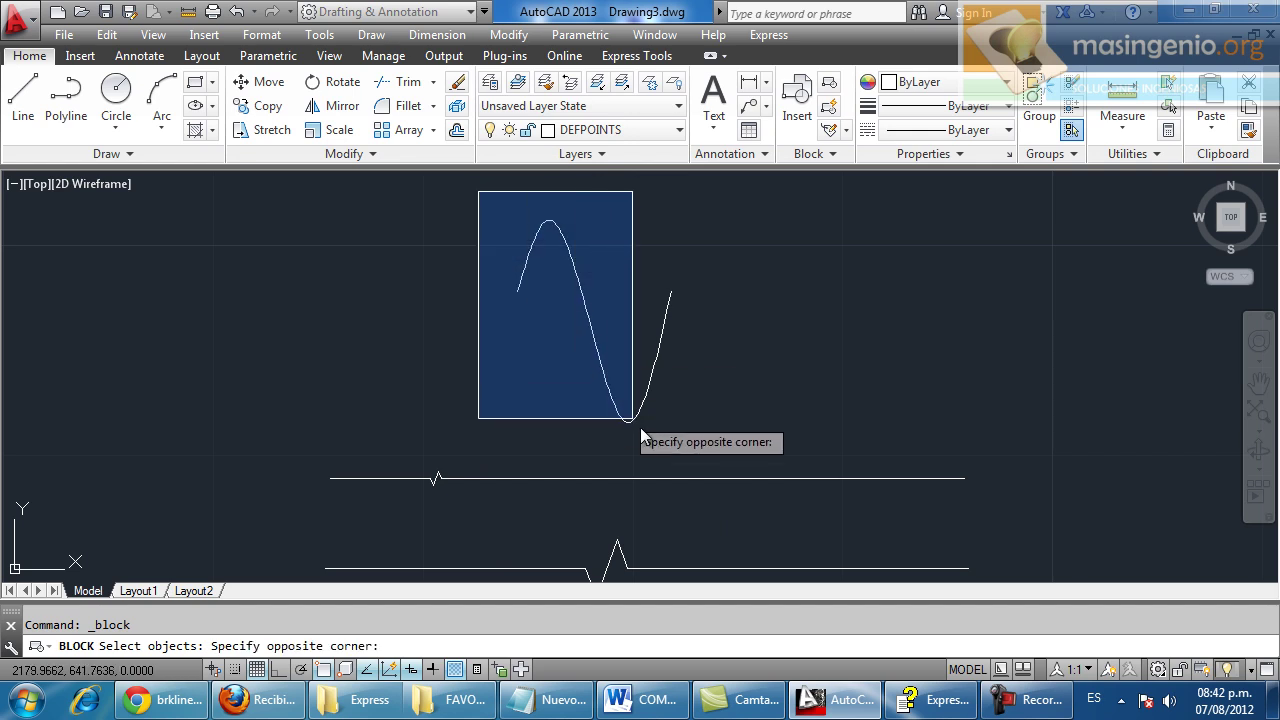
pyautogui.click(708, 448)
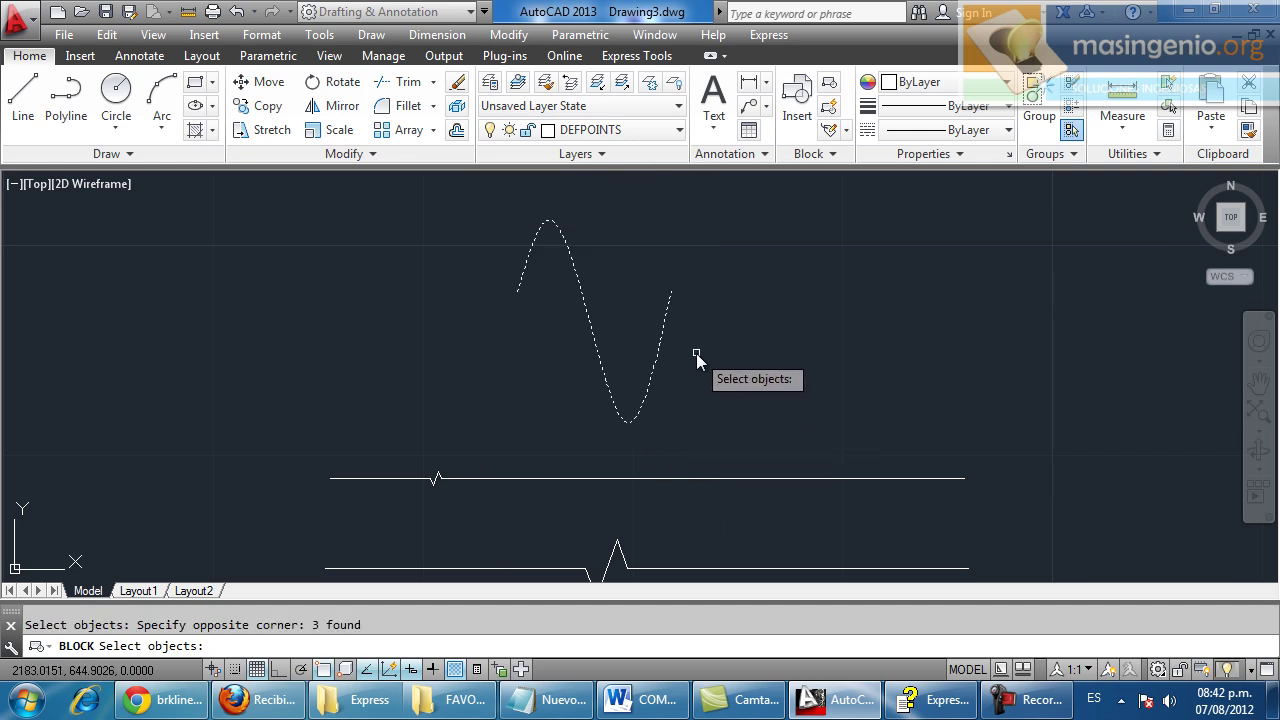
pyautogui.press('Return')
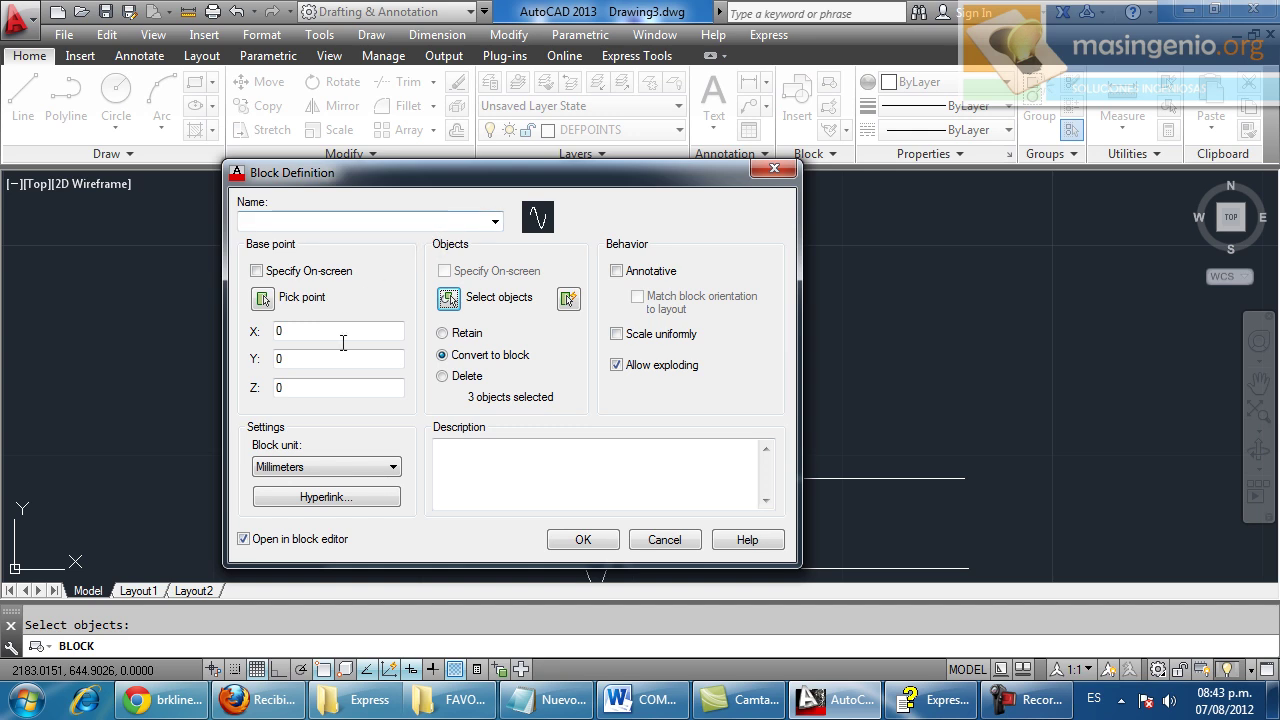
pyautogui.click(295, 223)
pyautogui.write('nuevoquiebre')
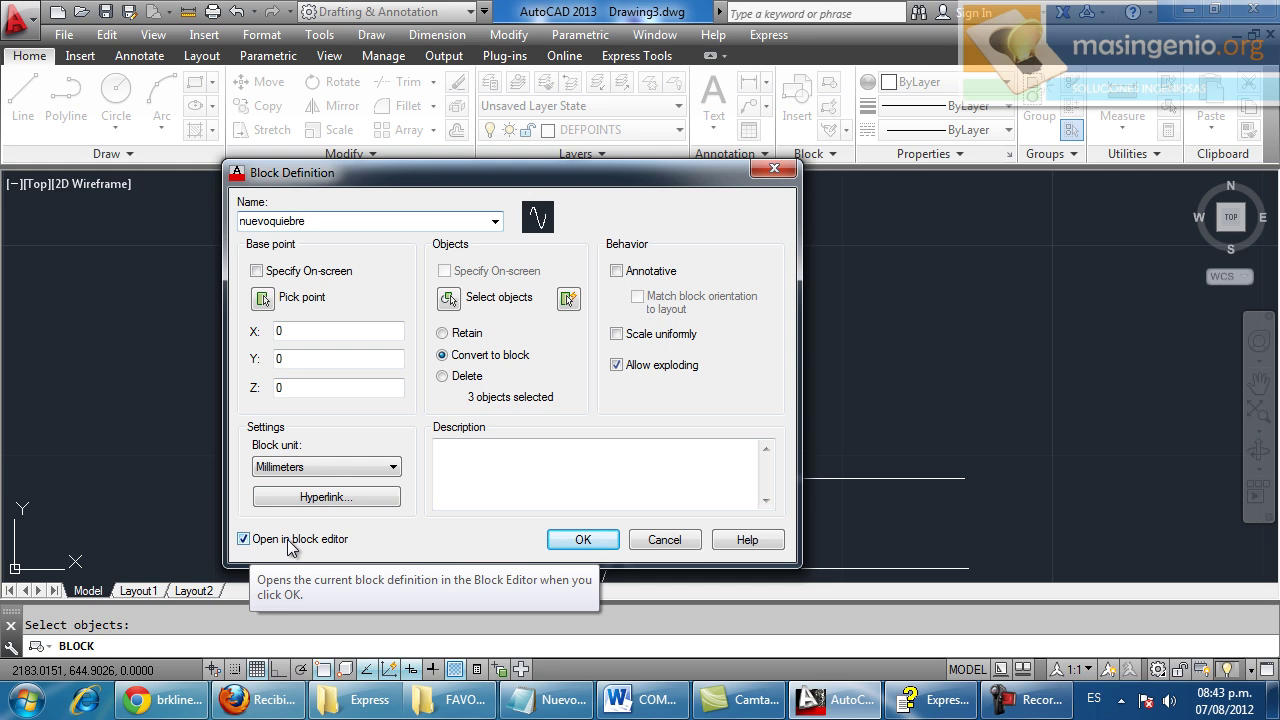
pyautogui.click(580, 540)
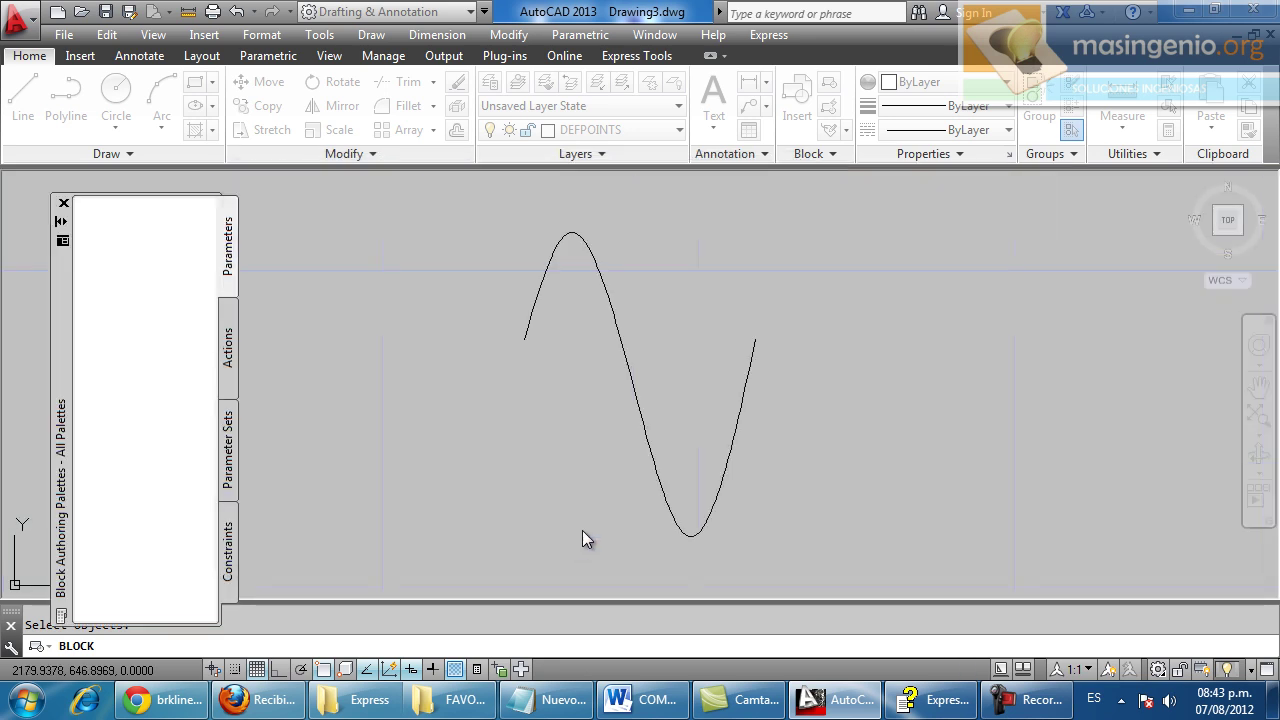
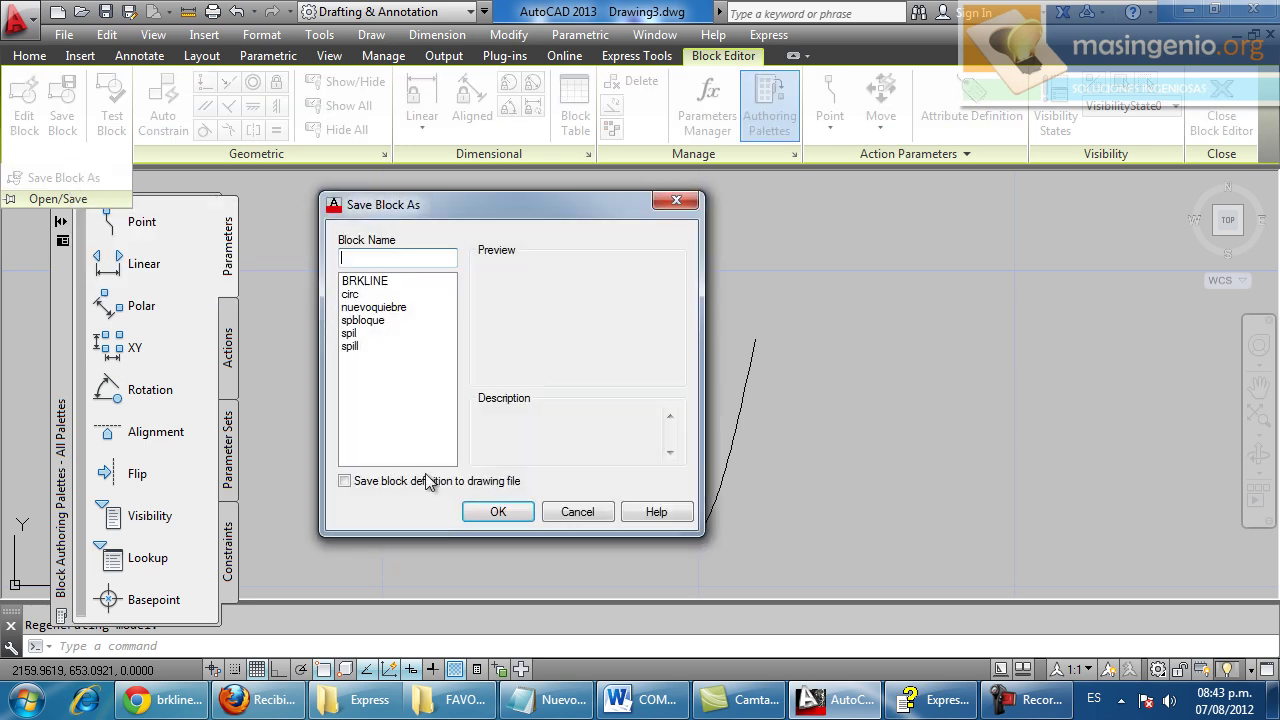
# Step: Save the nuevoquiebre block definition to its own drawing file, nuevoquiebre.dwg, in My Documents
pyautogui.click(378, 309)
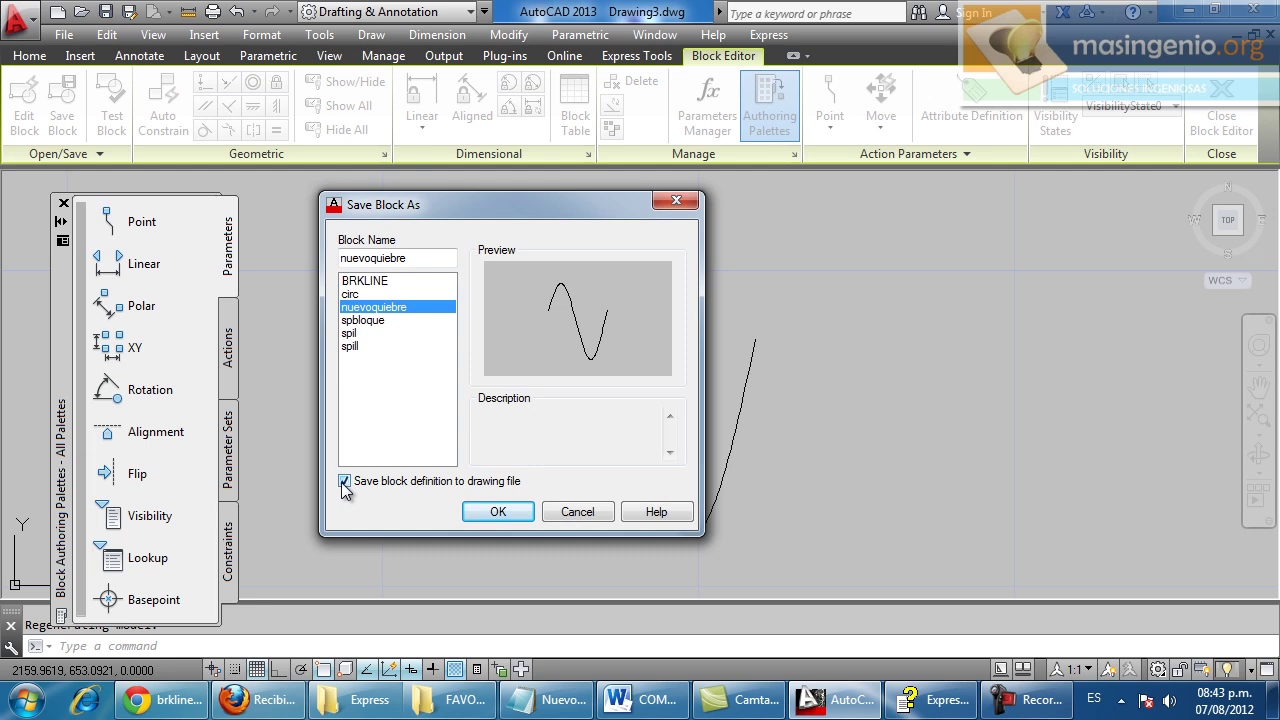
pyautogui.click(492, 512)
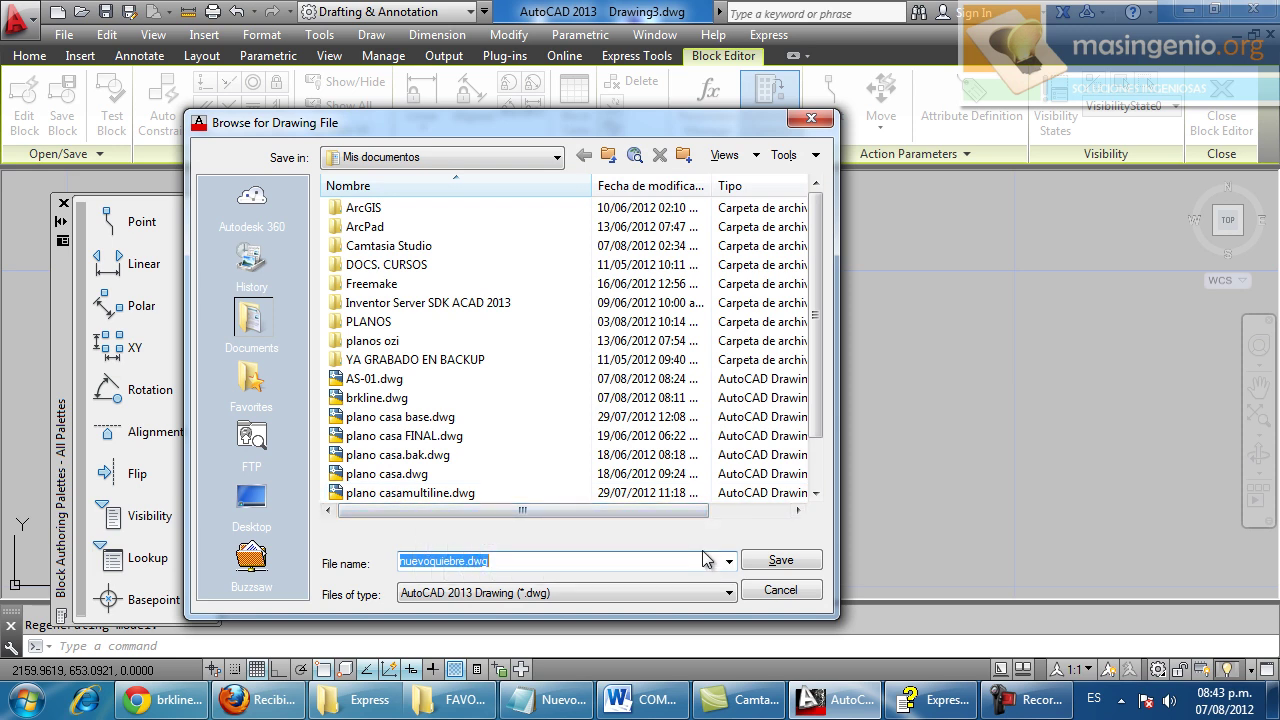
pyautogui.click(797, 565)
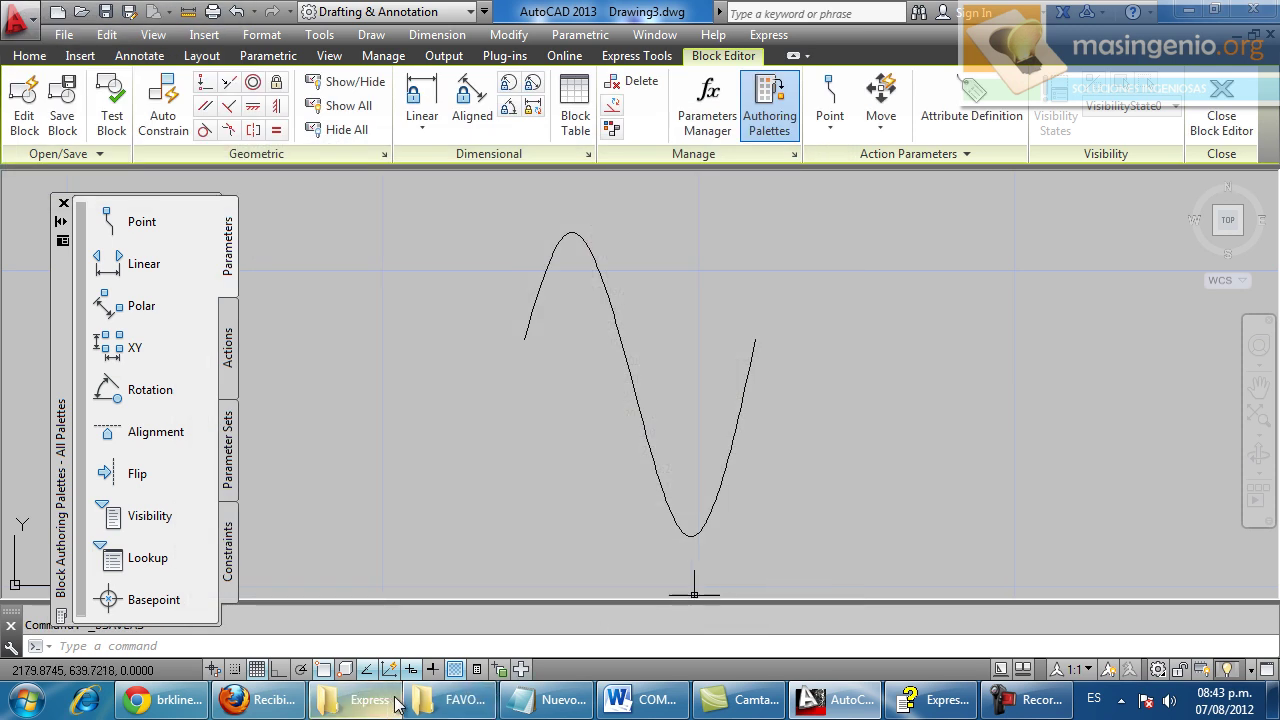
pyautogui.click(398, 704)
# Step: Copy nuevoquiebre.dwg from the Documents library
pyautogui.moveTo(249, 278); pyautogui.dragTo(300, 143)
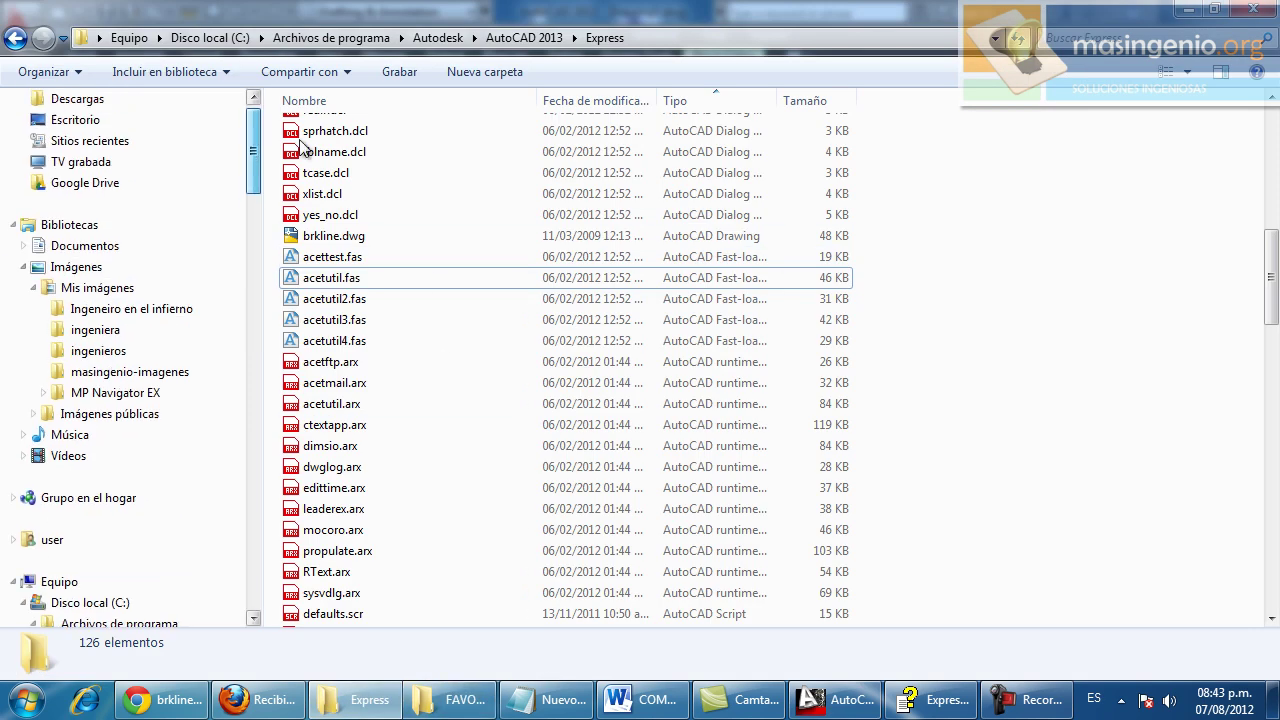
pyautogui.click(88, 278)
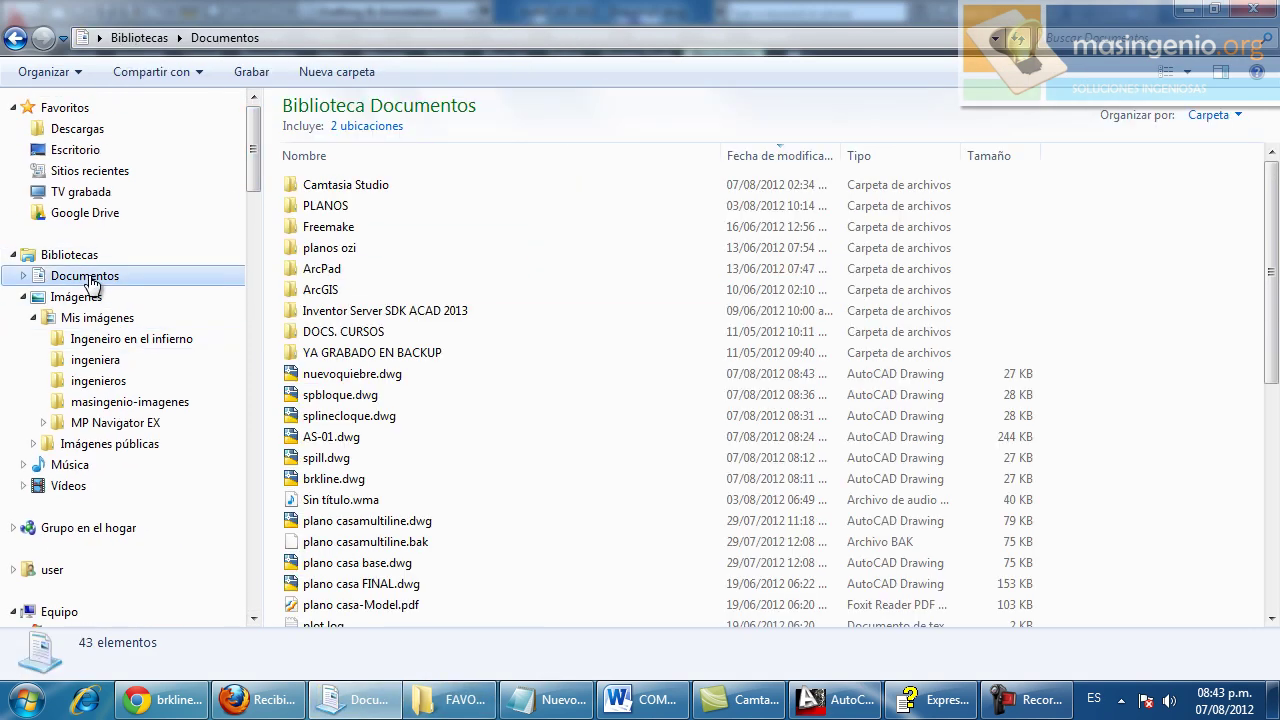
pyautogui.rightClick(365, 375)
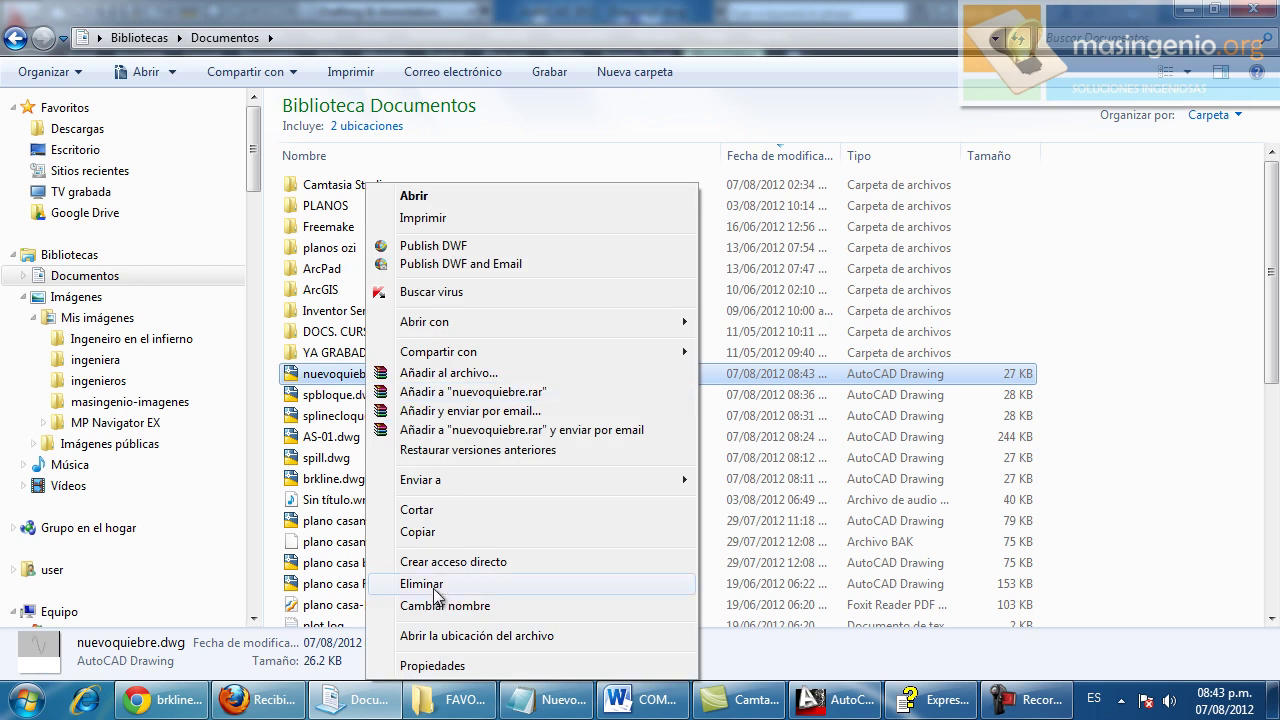
pyautogui.click(425, 532)
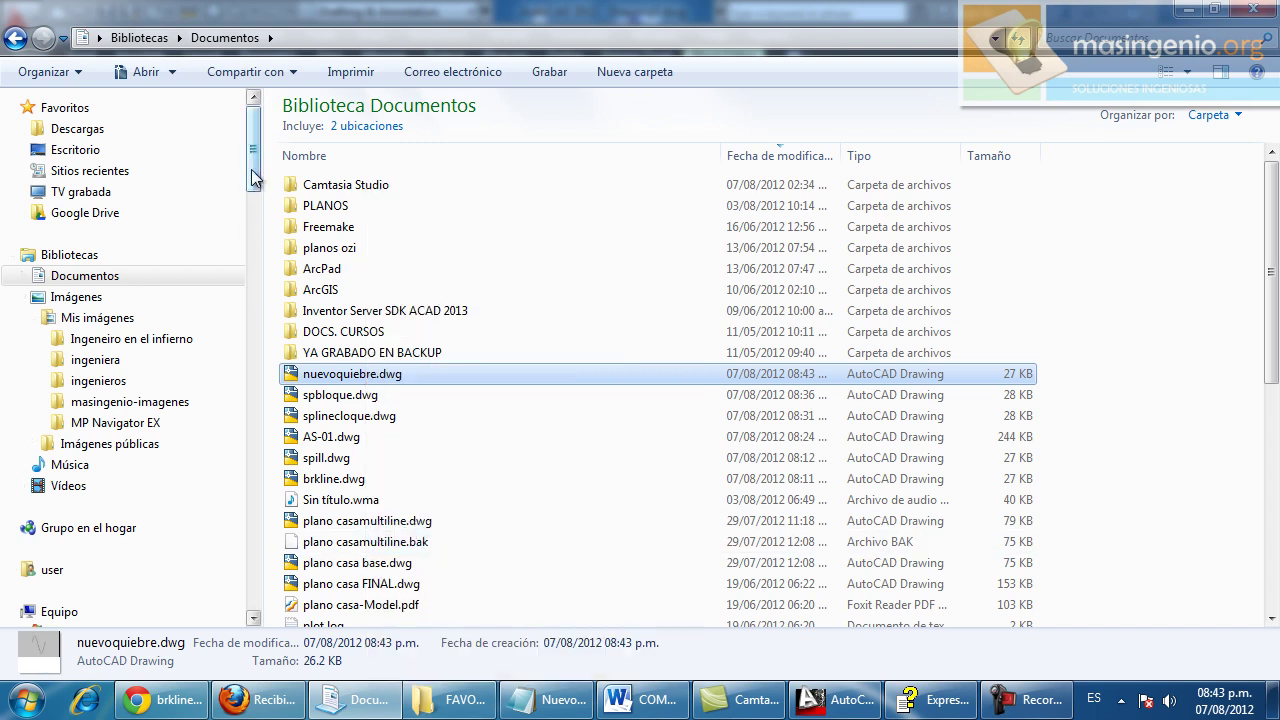
# Step: Paste nuevoquiebre.dwg into the AutoCAD 2013 Express folder, granting permission, and return to AutoCAD
pyautogui.moveTo(252, 178); pyautogui.dragTo(252, 242)
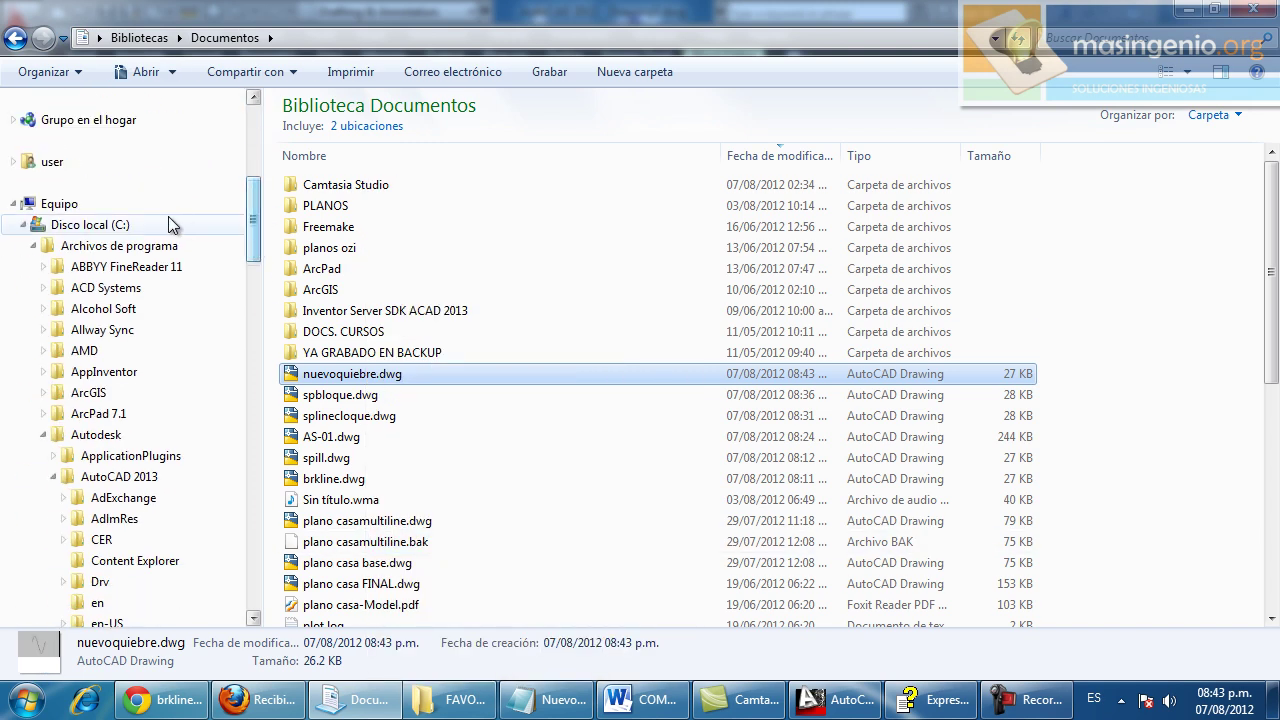
pyautogui.moveTo(119, 476)
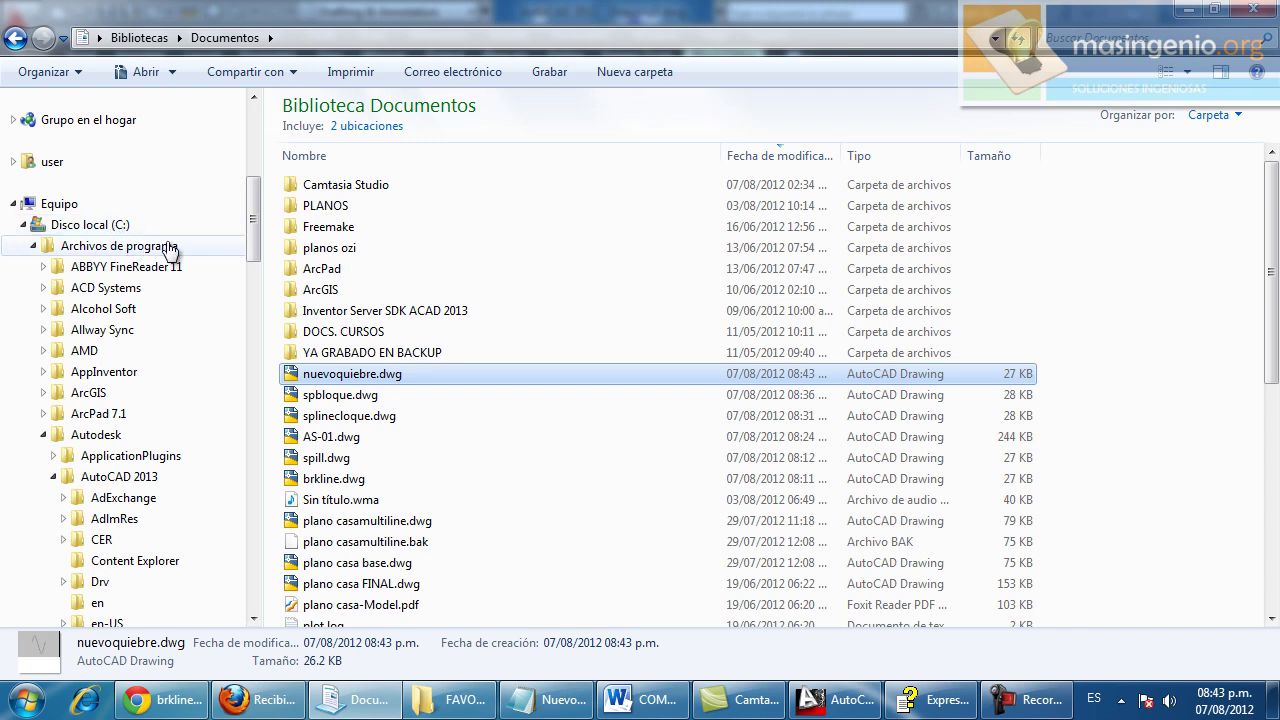
pyautogui.scroll(-2, 256, 248)
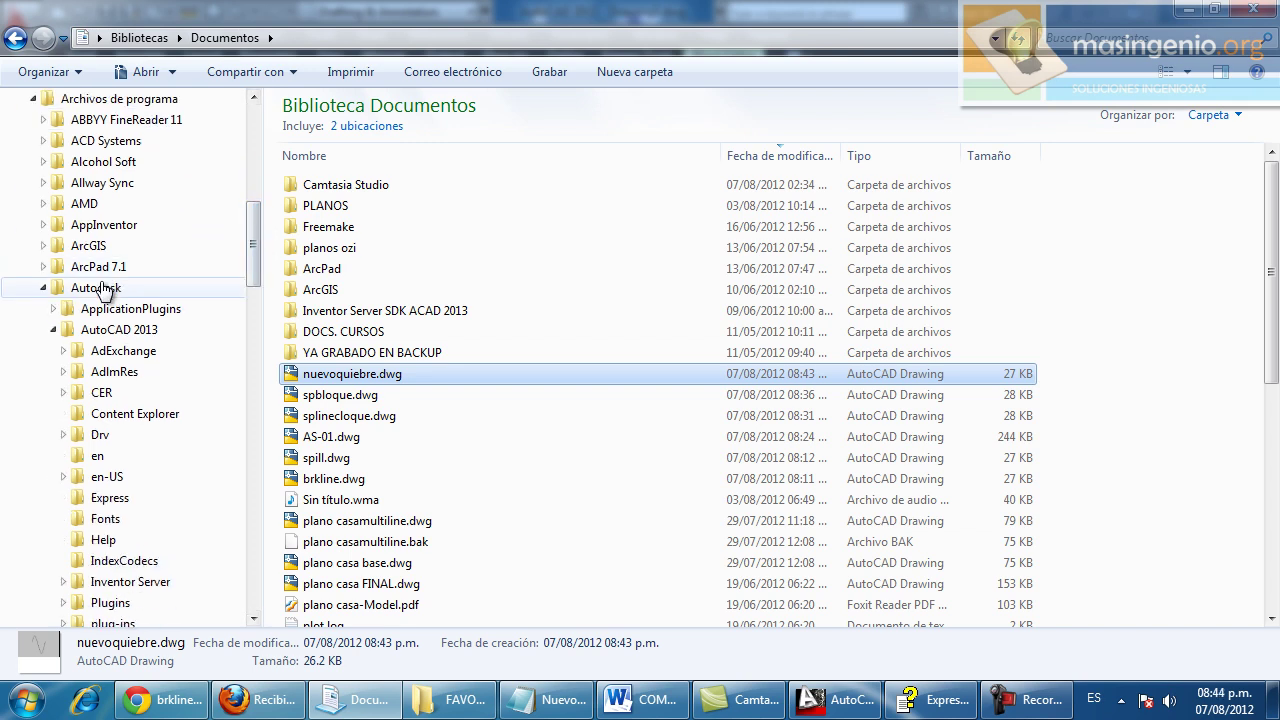
pyautogui.moveTo(251, 262); pyautogui.dragTo(251, 314)
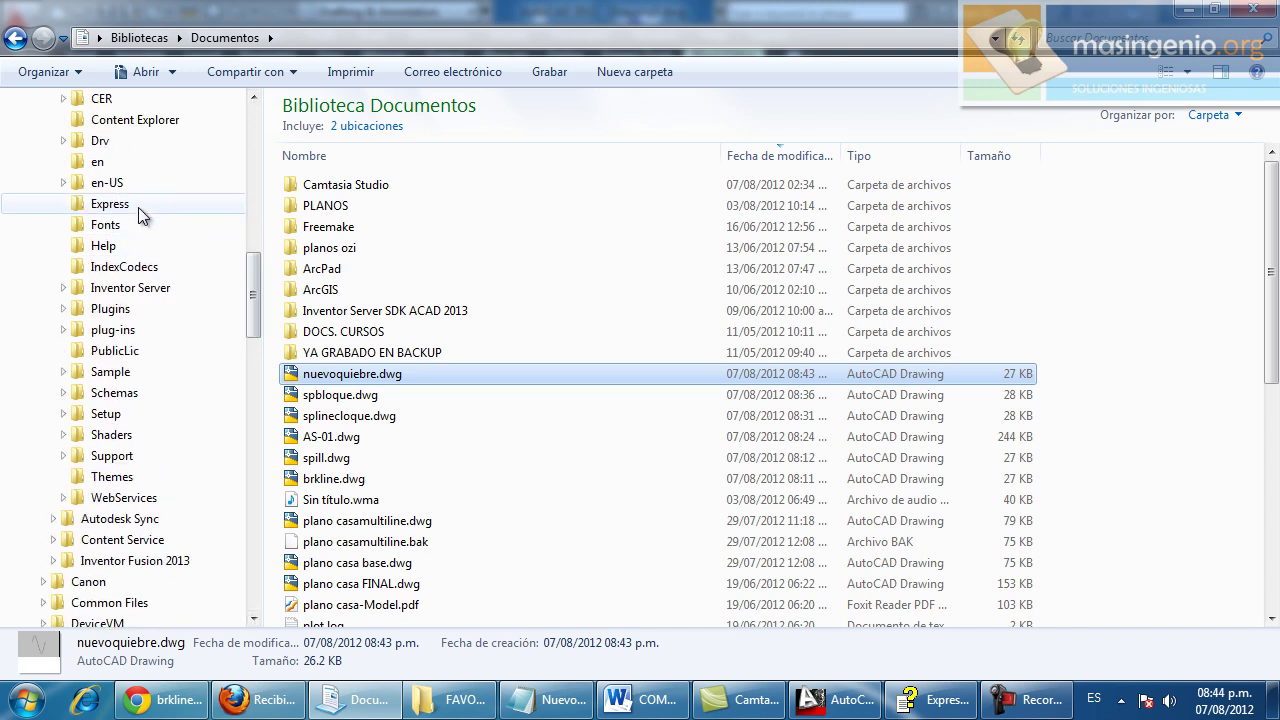
pyautogui.click(138, 206)
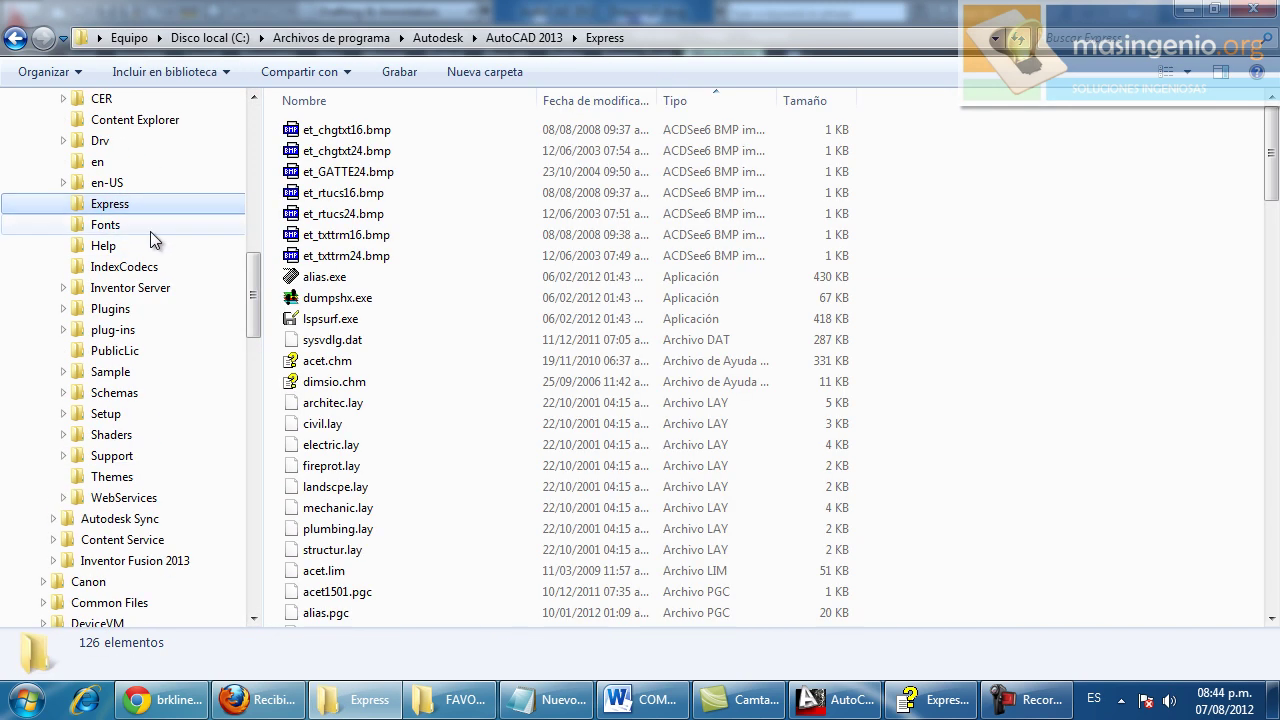
pyautogui.rightClick(979, 185)
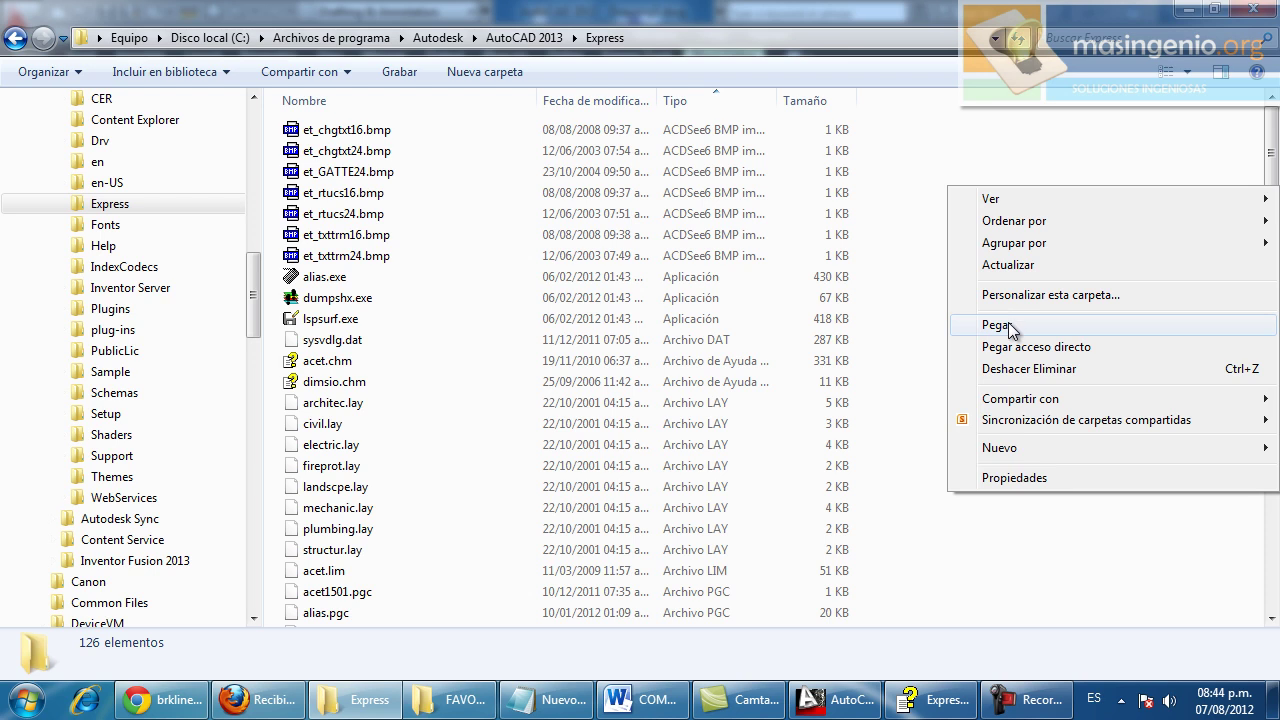
pyautogui.click(1008, 323)
pyautogui.click(625, 440)
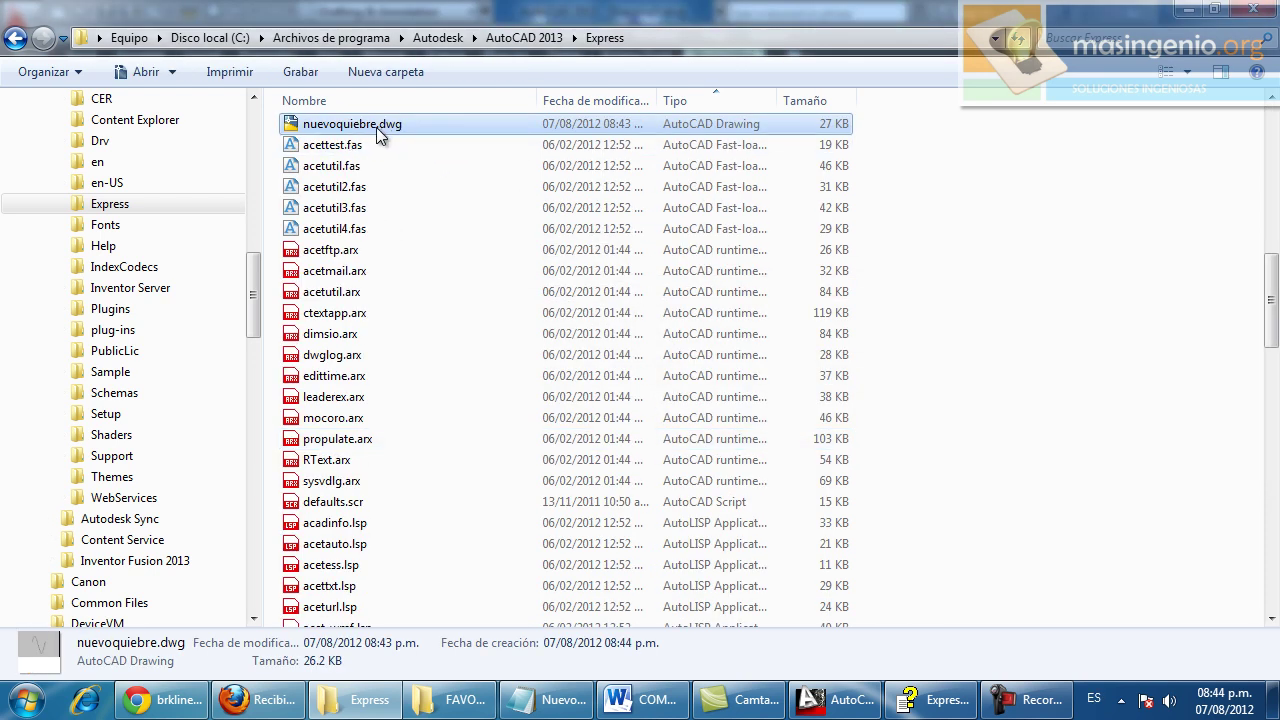
pyautogui.click(815, 702)
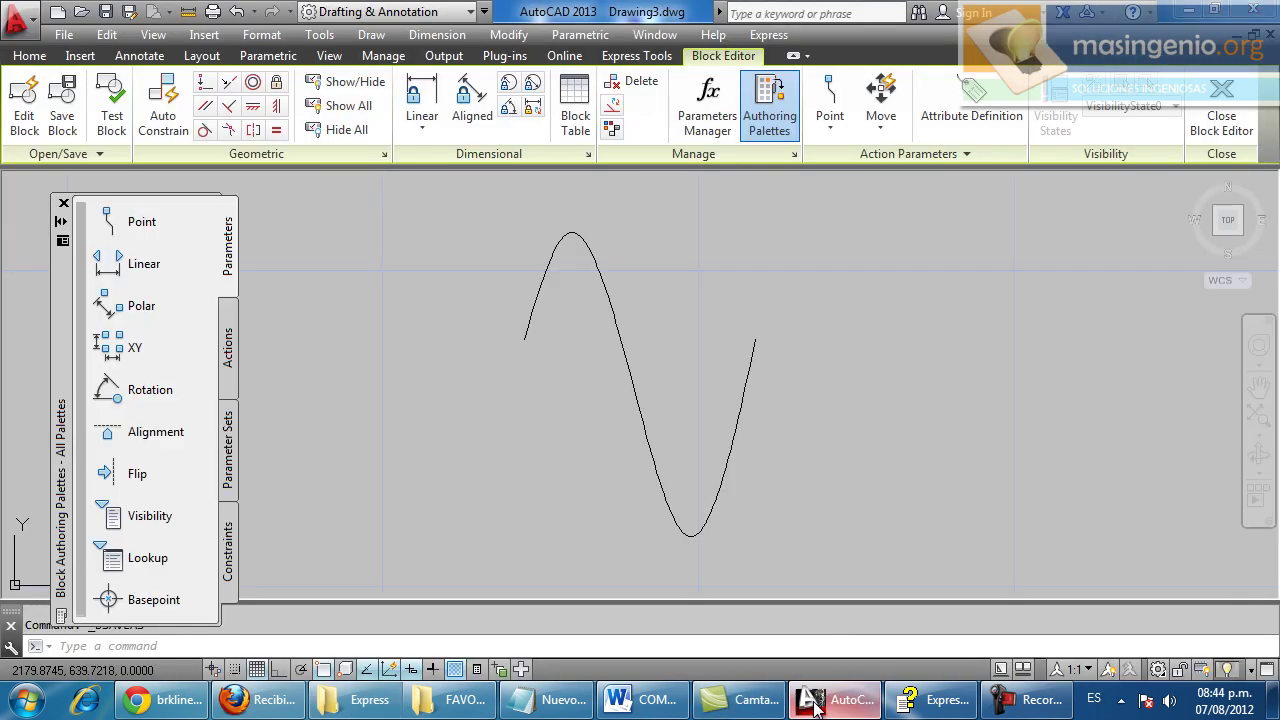
# Step: Exit the block editor, saving the changes to nuevoquiebre
pyautogui.click(1200, 117)
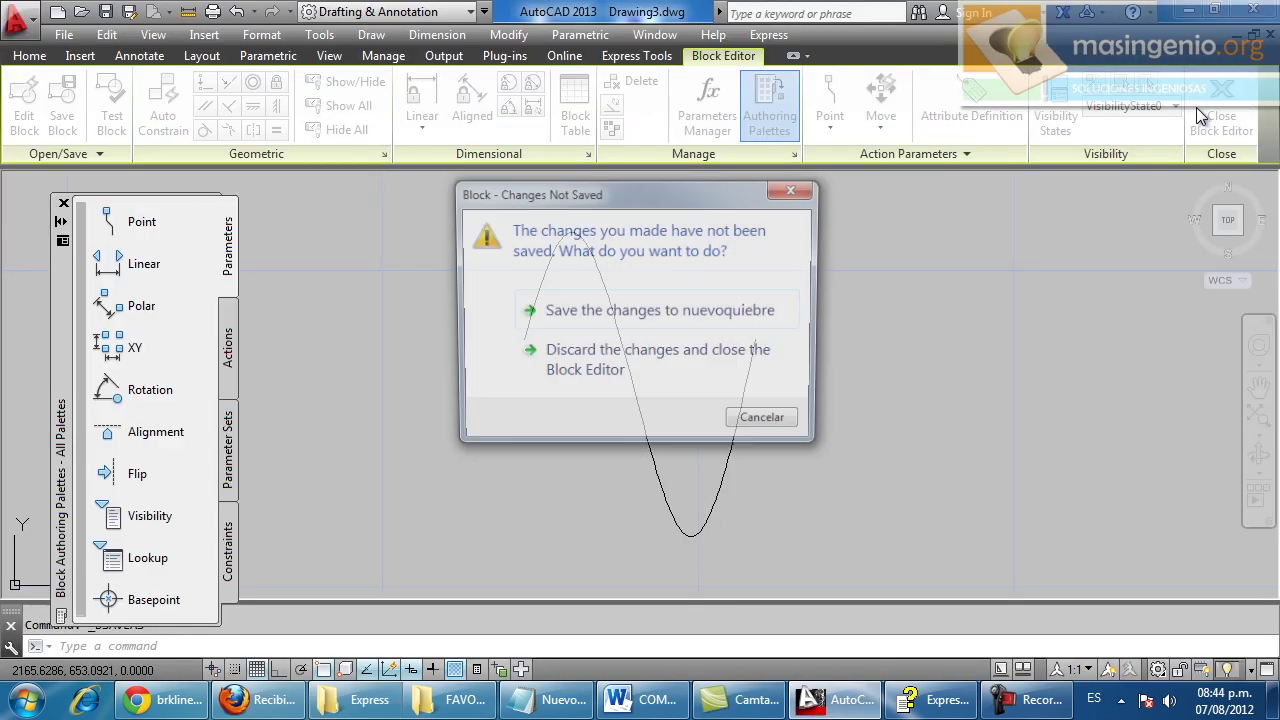
pyautogui.click(632, 314)
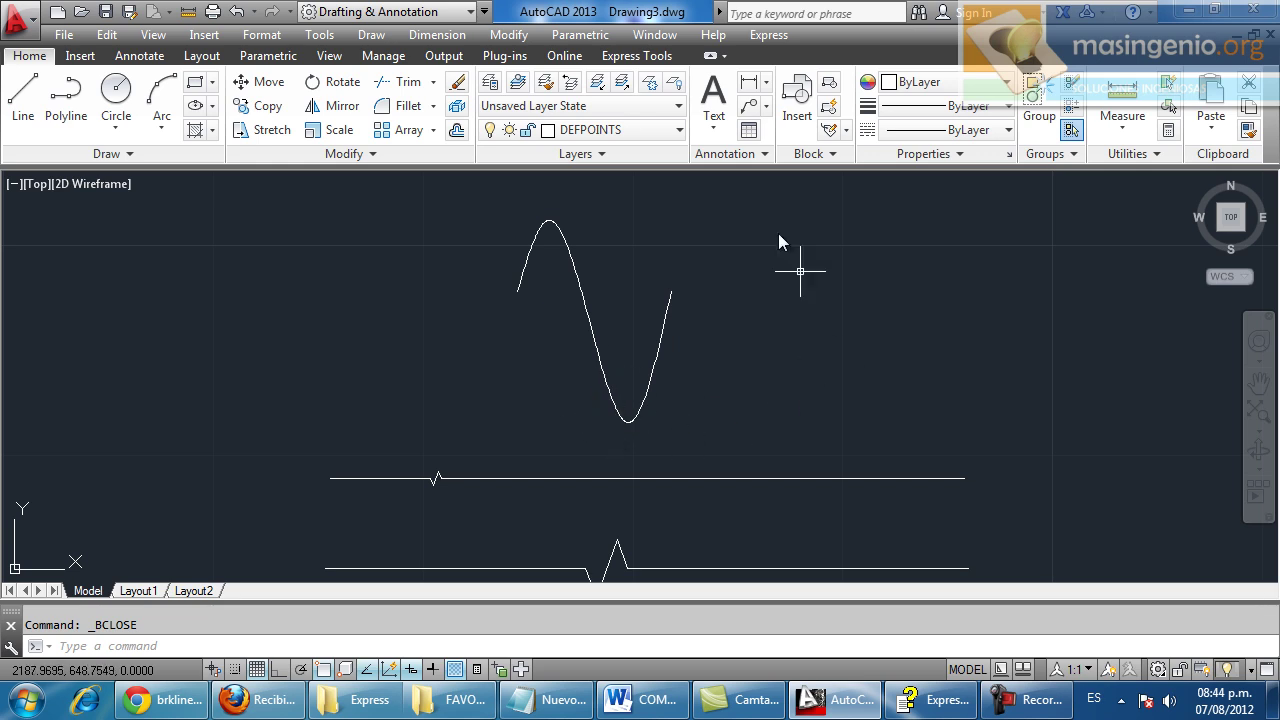
pyautogui.click(636, 56)
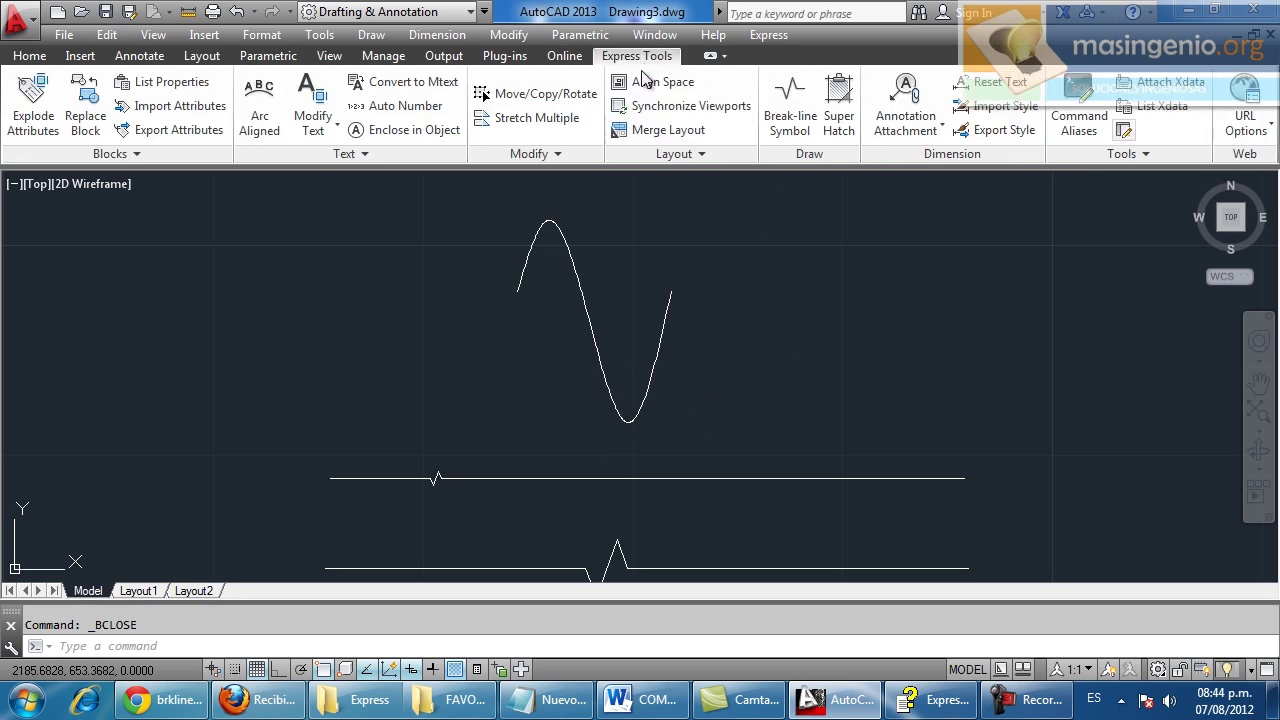
# Step: Start a Break-line Symbol using nuevoquiebre as the break block
pyautogui.click(789, 100)
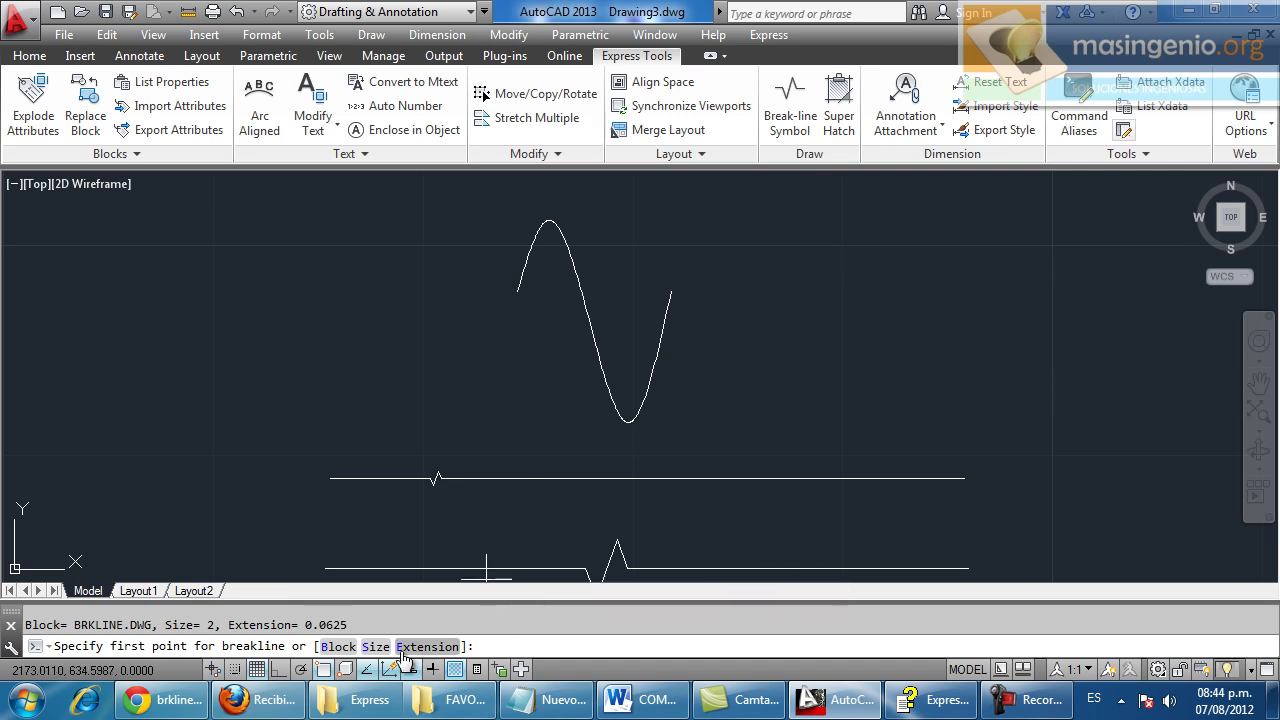
pyautogui.click(339, 647)
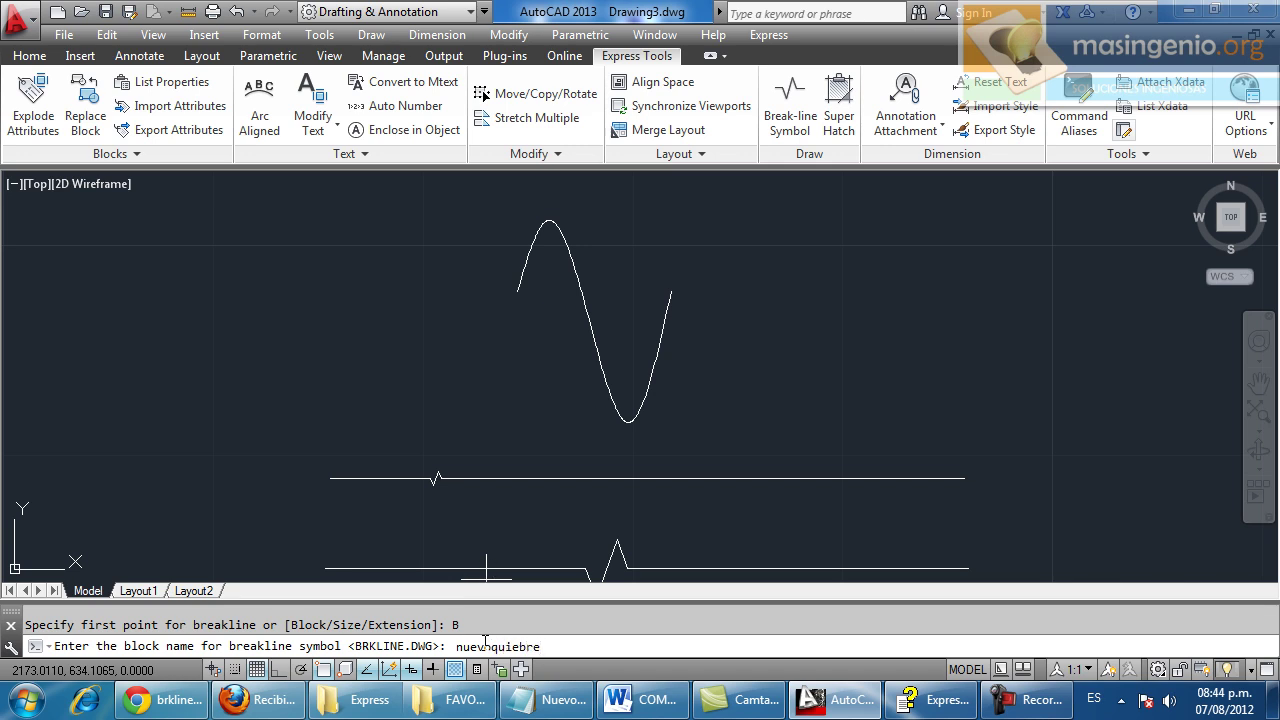
pyautogui.press('Return')
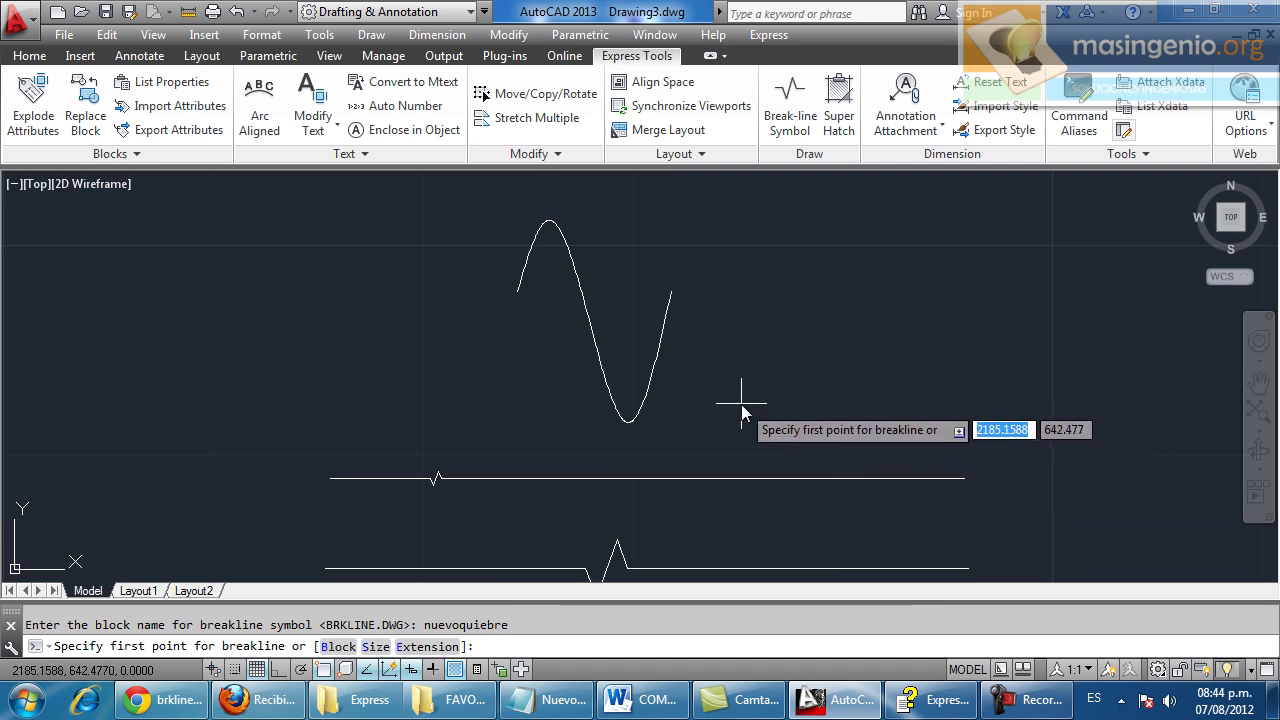
# Step: Draw the break line horizontally with Ortho on, to the right of the sine wave
pyautogui.click(741, 404)
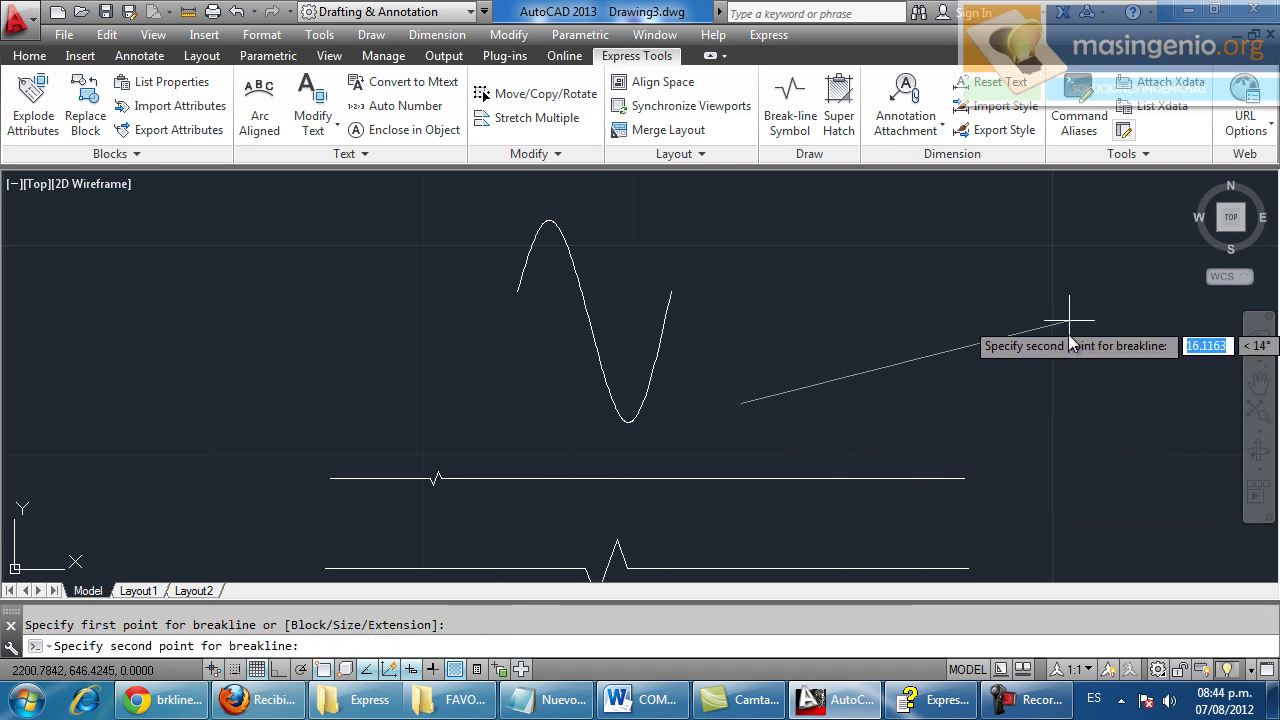
pyautogui.press('F8')
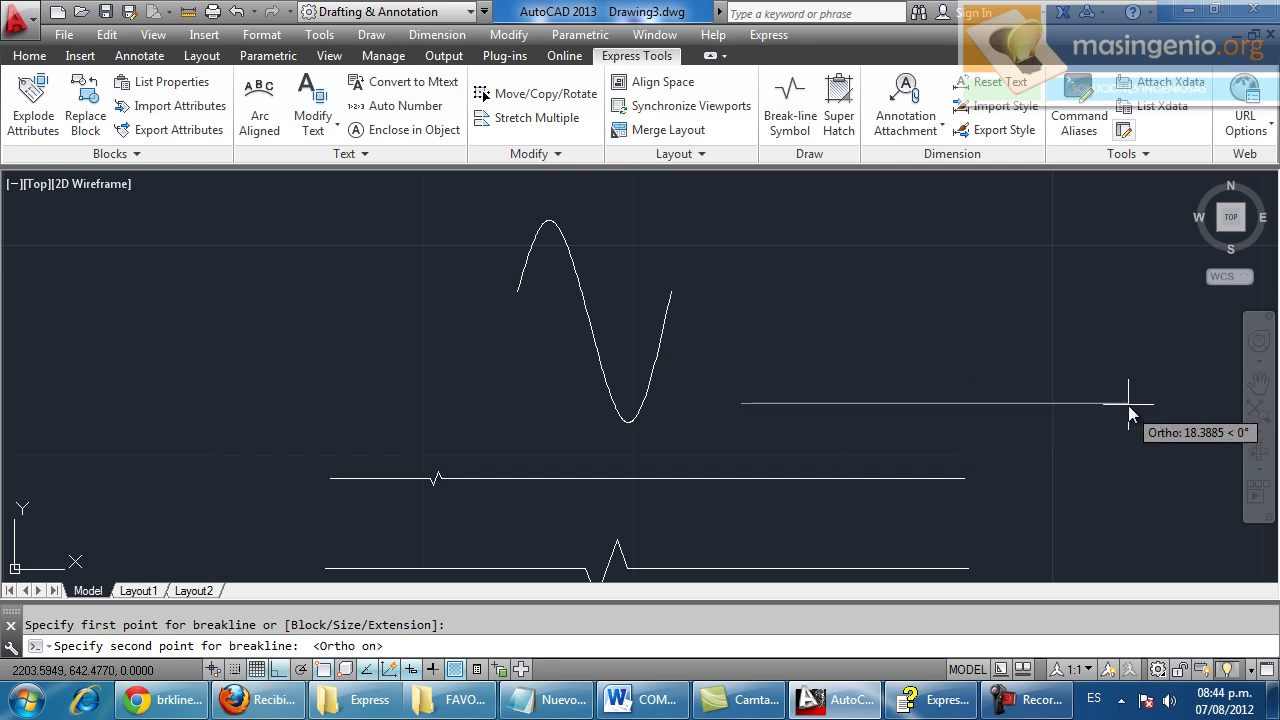
pyautogui.click(1129, 404)
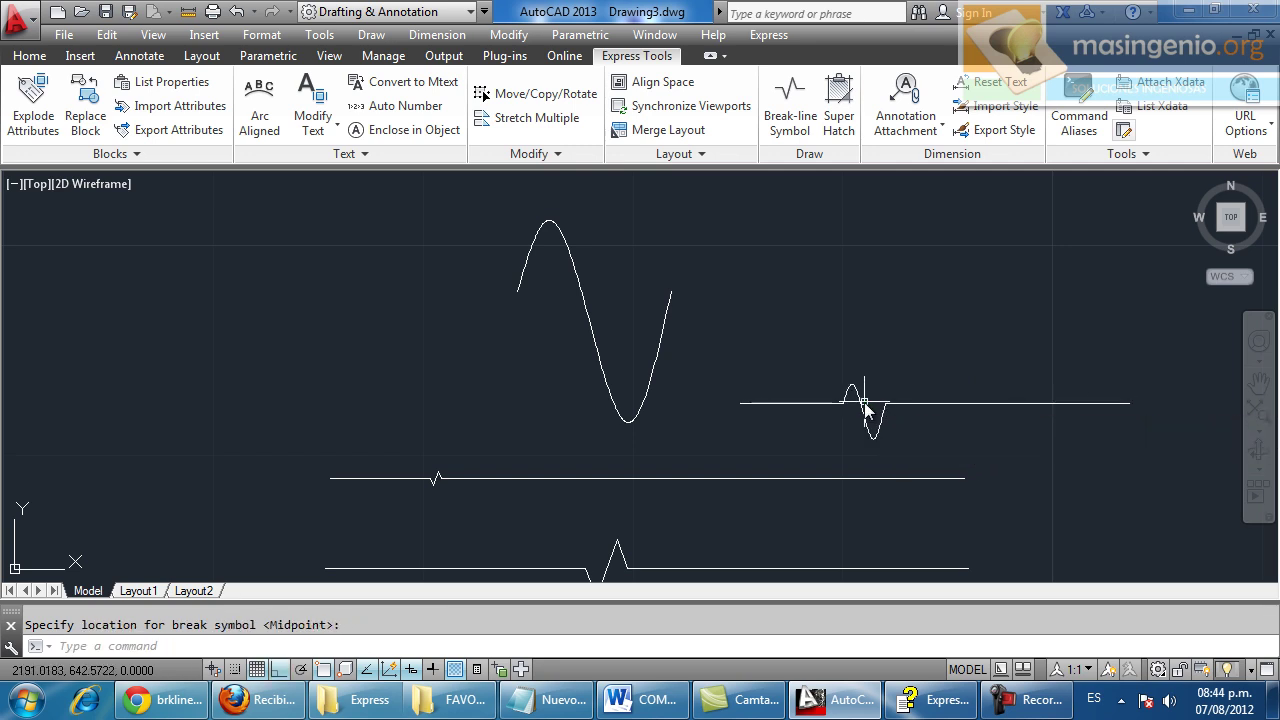
pyautogui.scroll(5, 870, 410)
pyautogui.scroll(-3, 872, 410)
pyautogui.scroll(-2, 871, 418)
pyautogui.scroll(2, 862, 426)
pyautogui.moveTo(848, 430); pyautogui.dragTo(836, 414, button='middle')
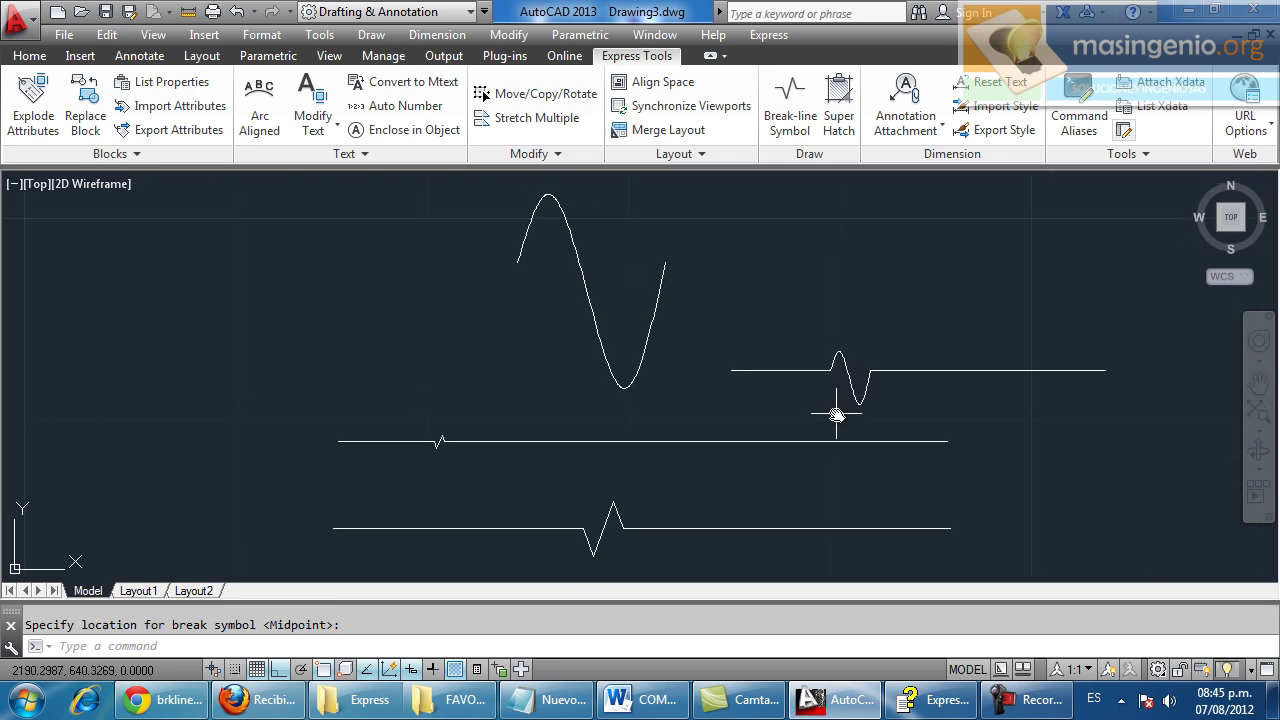